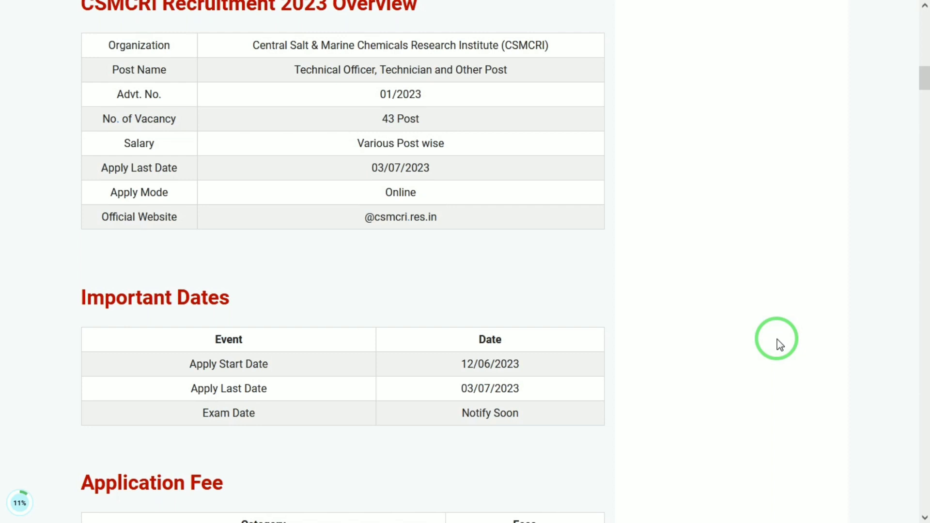
# Step: Review the CSMCRI Recruitment 2023 overview, important dates, application fee, age limits, vacancy details and eligibility on the article page
pyautogui.scroll(1, 776, 339)
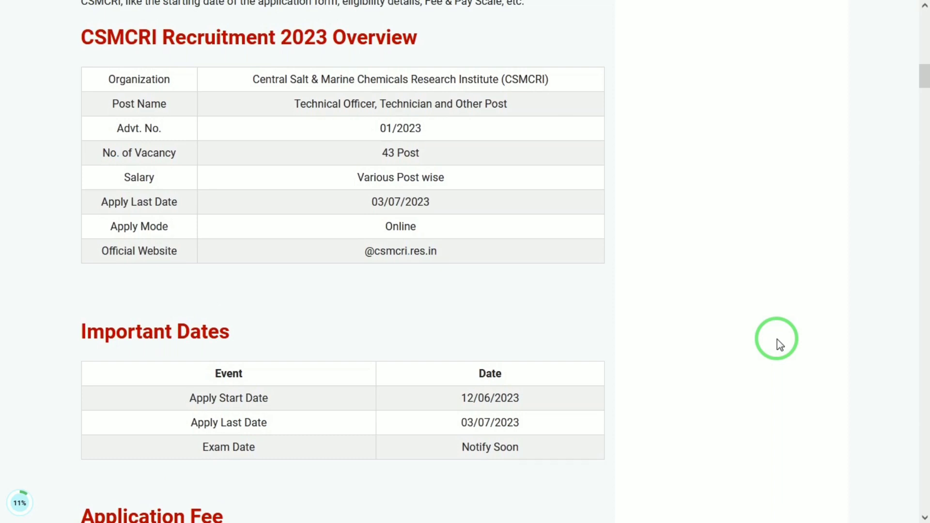
pyautogui.scroll(-2, 777, 339)
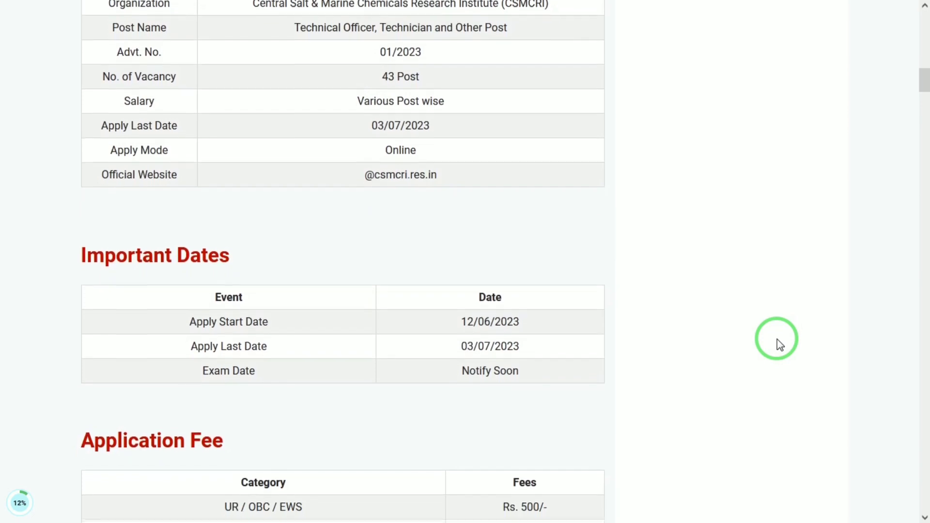
pyautogui.scroll(-3, 777, 339)
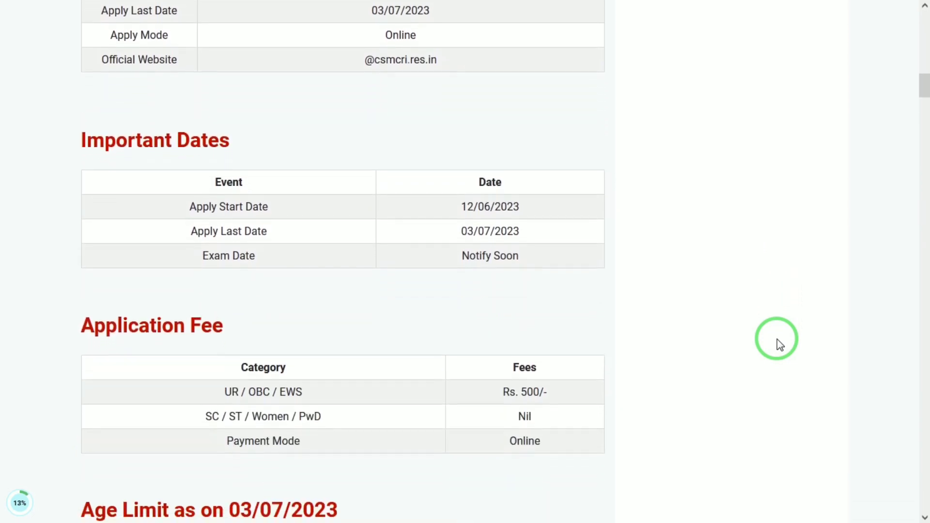
pyautogui.scroll(-4, 776, 339)
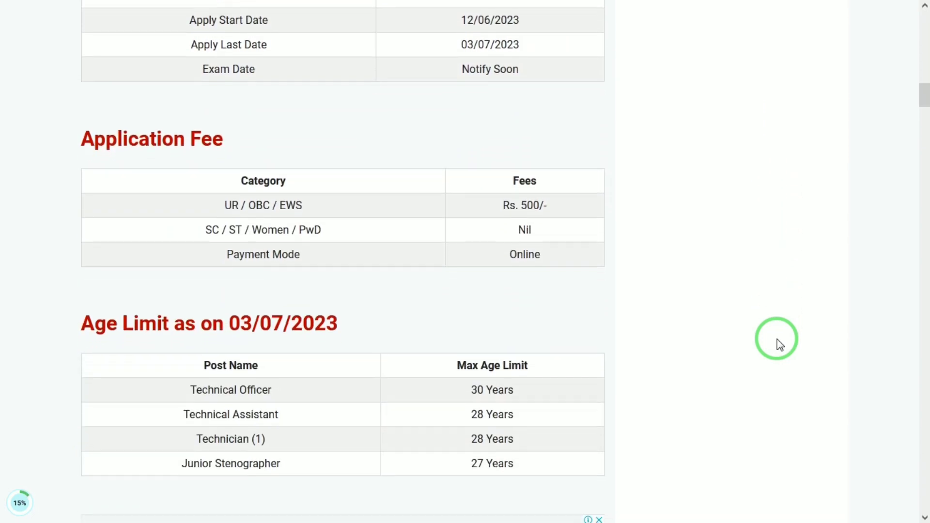
pyautogui.scroll(-2, 777, 339)
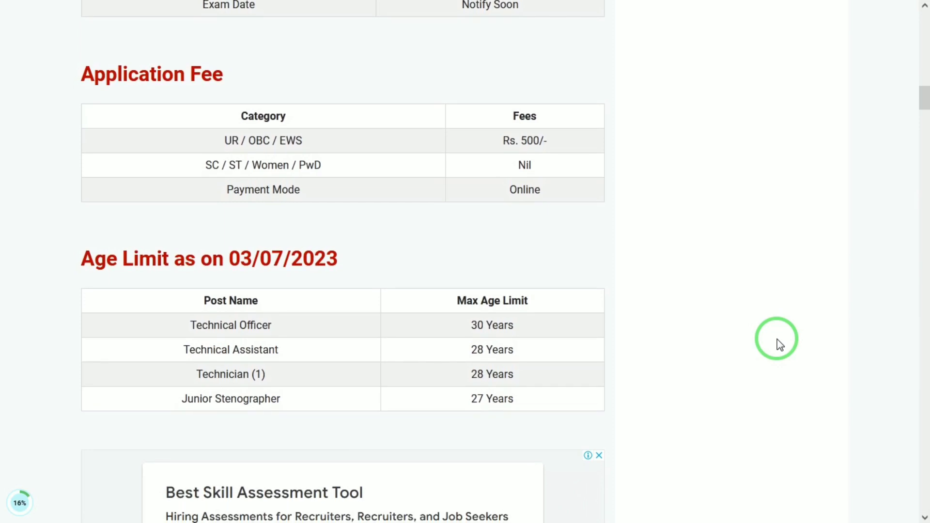
pyautogui.scroll(-1, 777, 339)
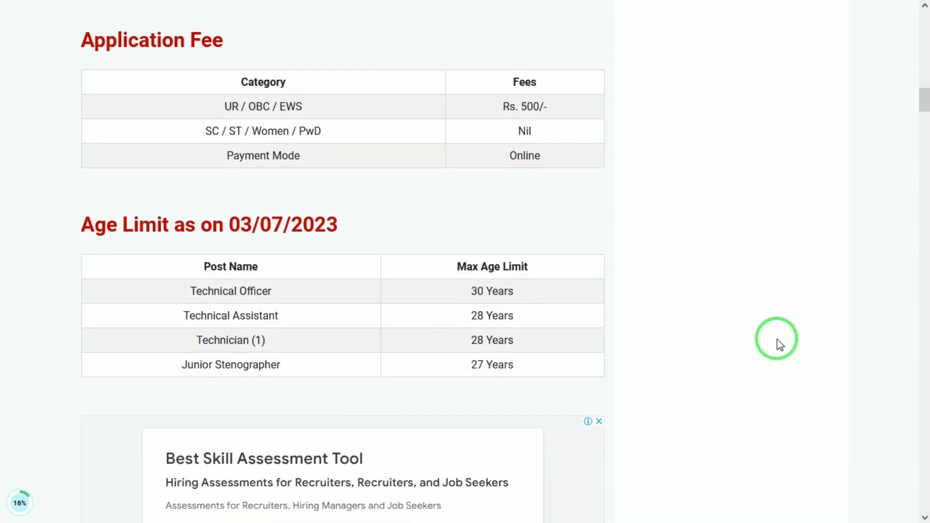
pyautogui.scroll(-1, 776, 339)
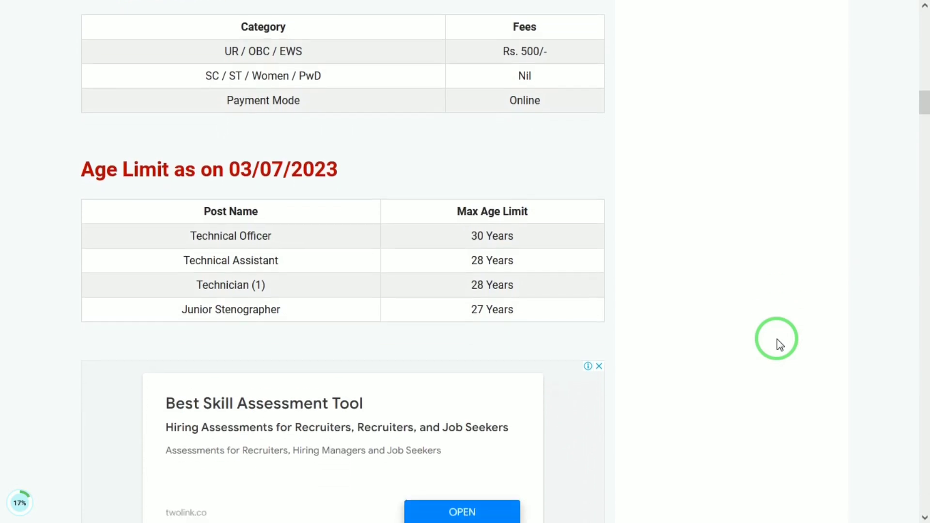
pyautogui.scroll(-2, 777, 339)
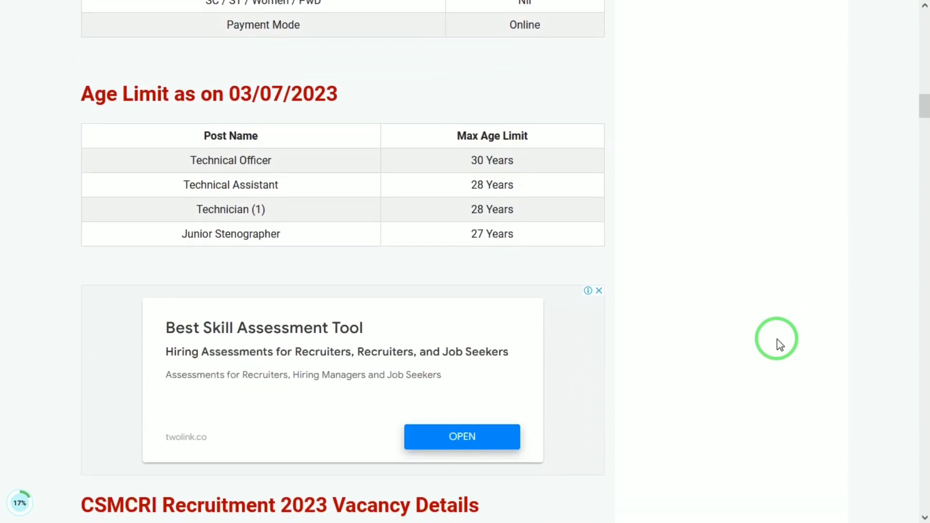
pyautogui.scroll(-2, 777, 339)
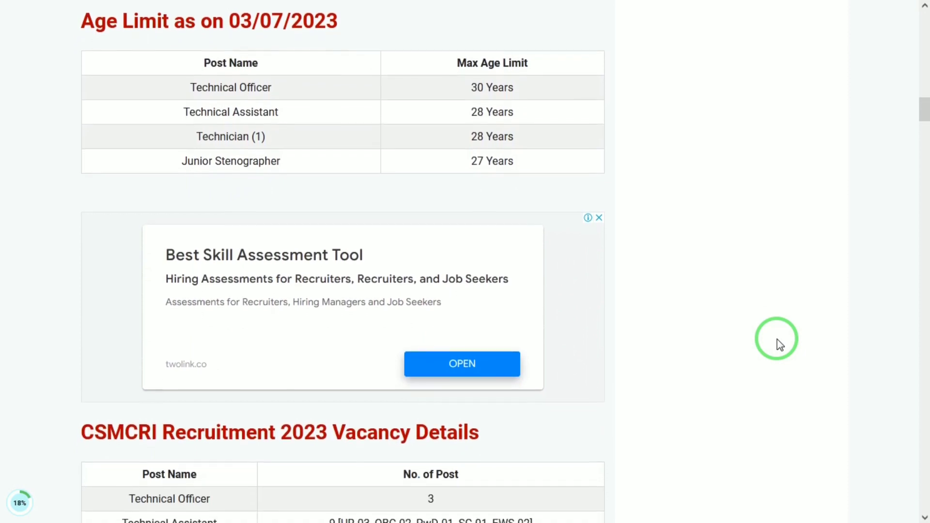
pyautogui.scroll(-3, 776, 339)
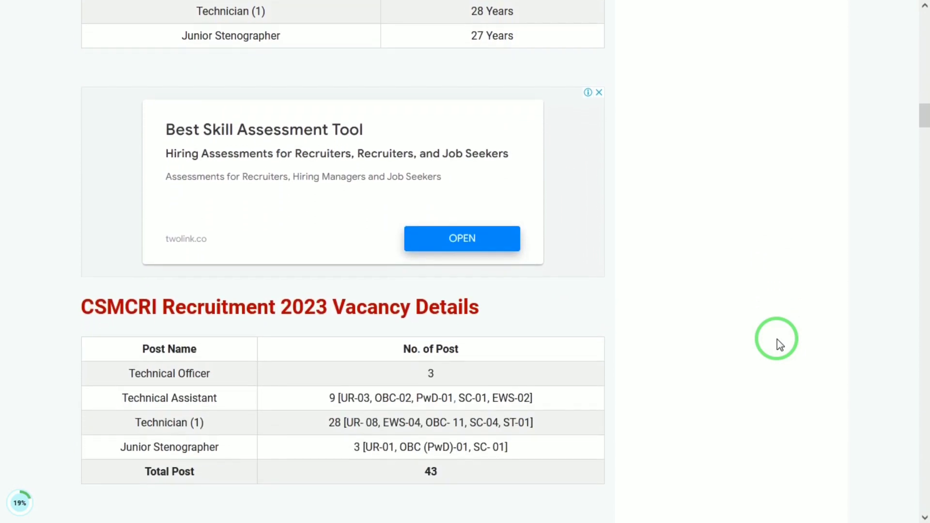
pyautogui.scroll(-2, 777, 339)
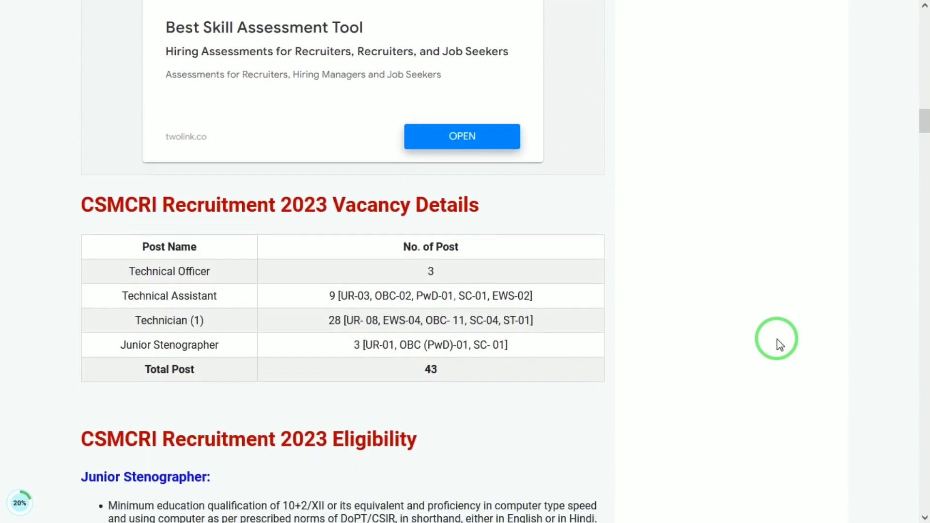
pyautogui.scroll(-1, 776, 339)
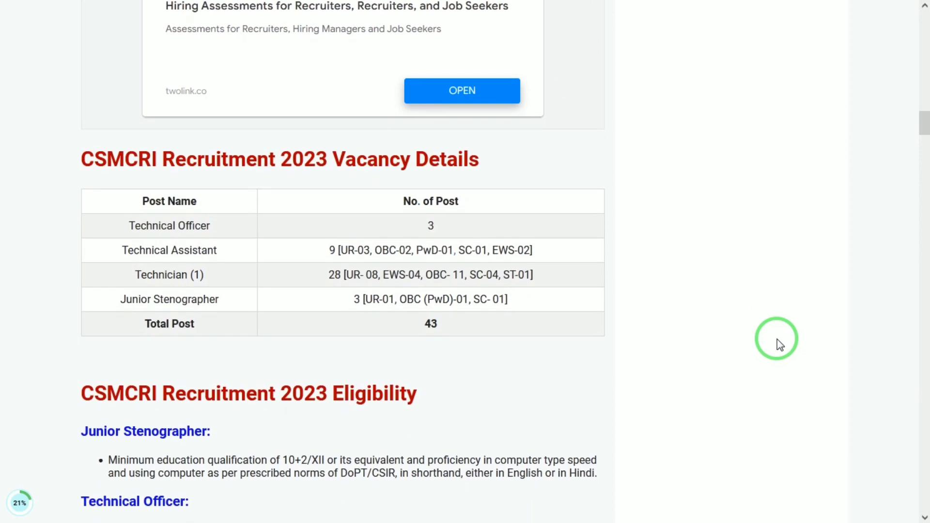
pyautogui.scroll(-1, 777, 340)
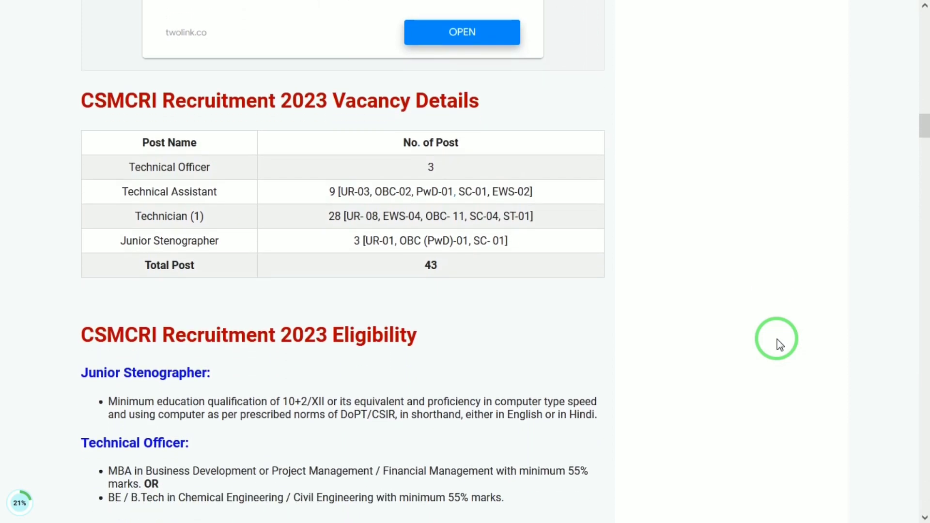
pyautogui.scroll(-3, 776, 339)
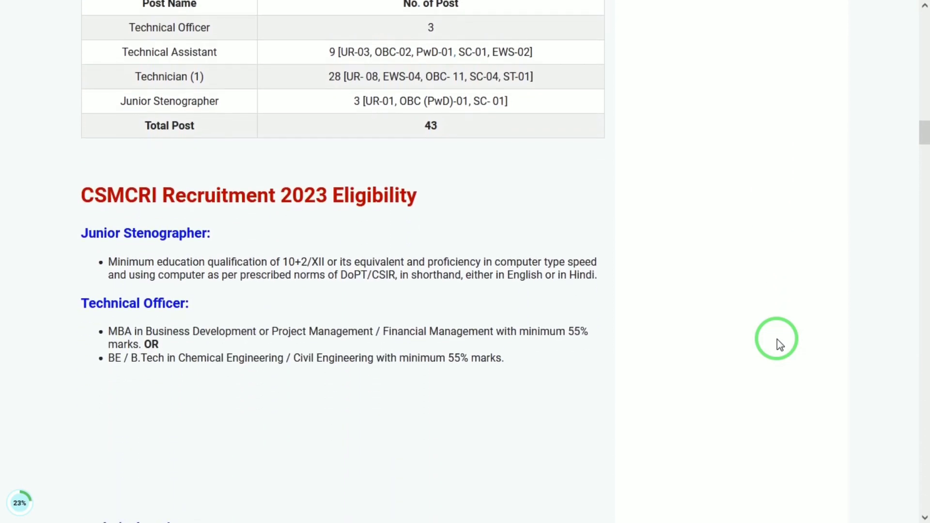
pyautogui.scroll(1, 776, 339)
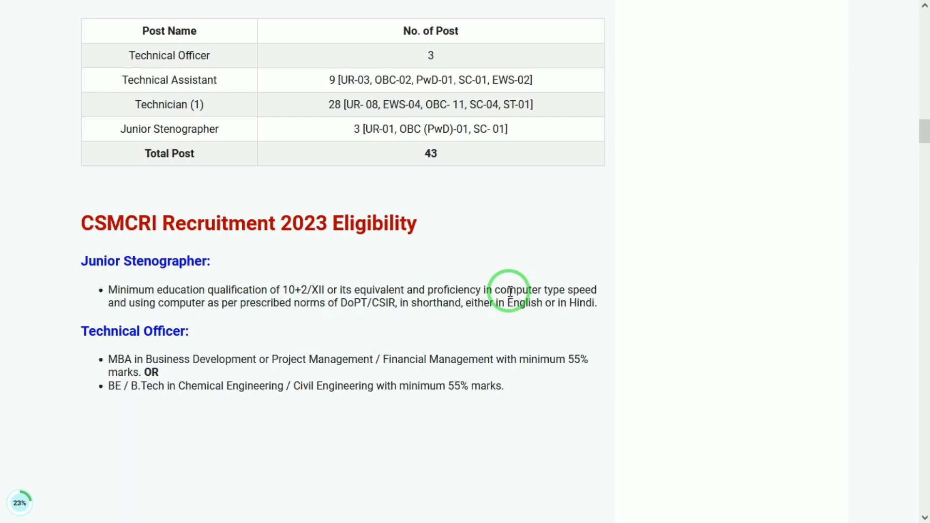
# Step: Switch to the CSIR-CSMCRI site and open the registration page for the Technical Officer/Technical Assistant posts, accepting the redirect notice
pyautogui.moveTo(591, 7)
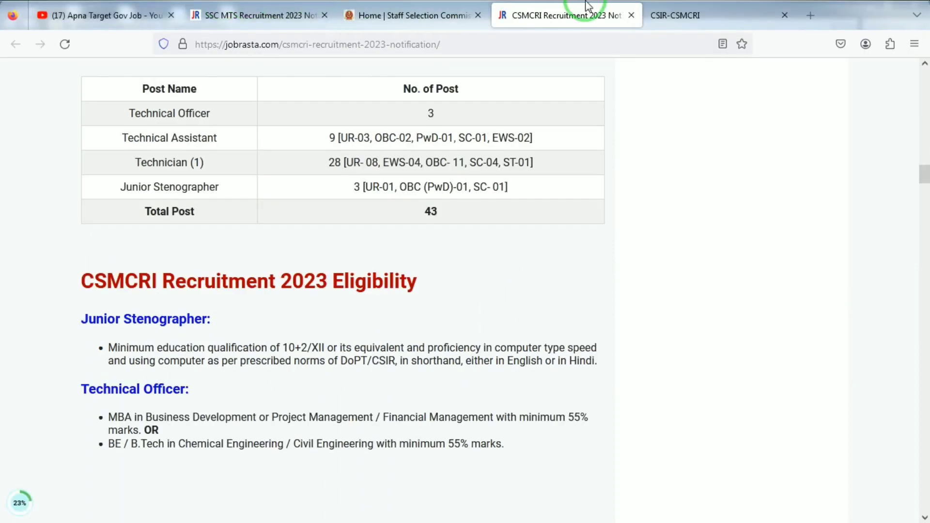
pyautogui.click(667, 6)
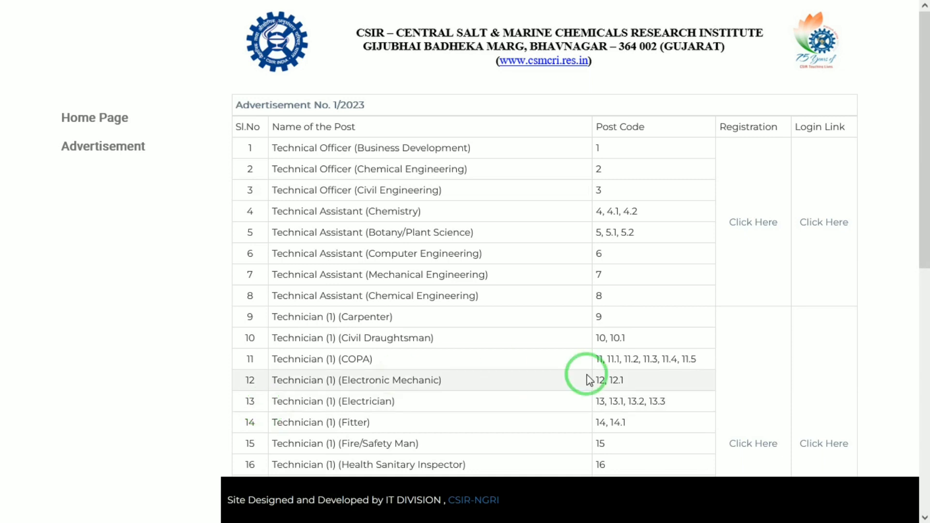
pyautogui.moveTo(920, 161); pyautogui.dragTo(919, 138)
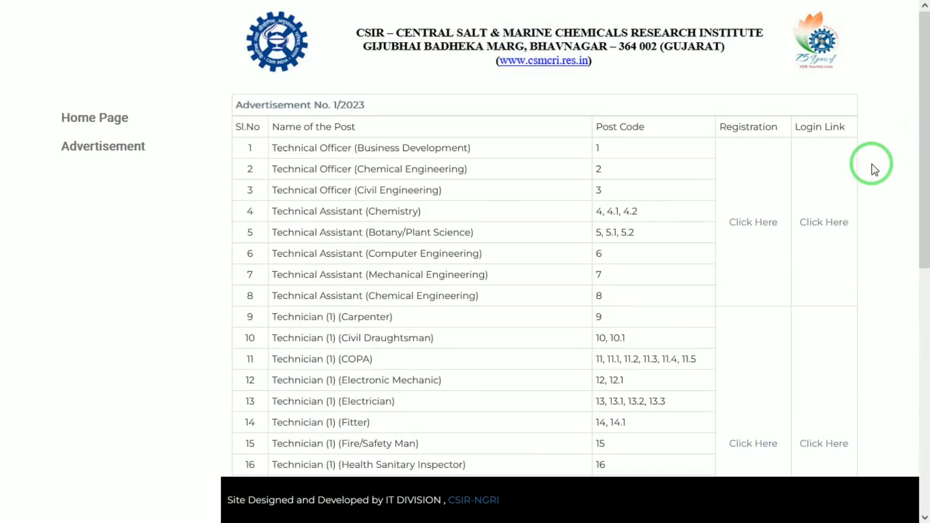
pyautogui.click(749, 223)
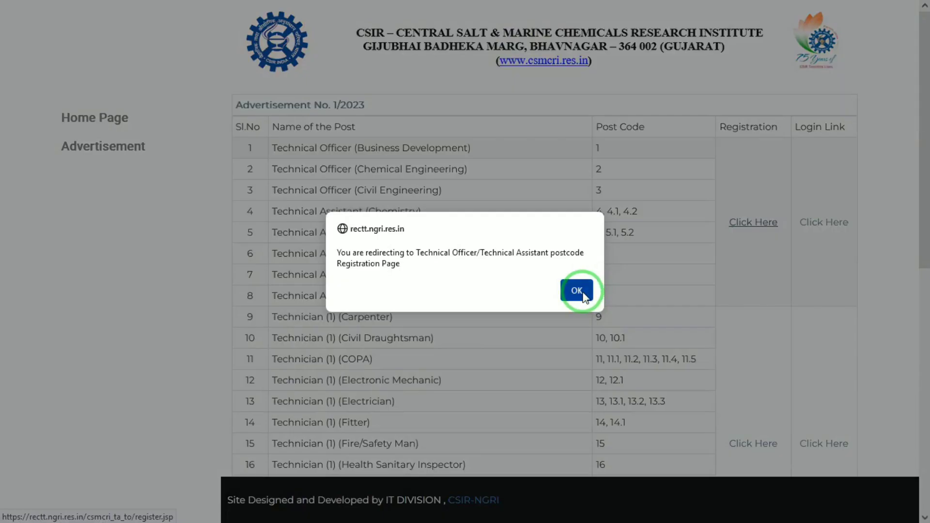
pyautogui.click(580, 289)
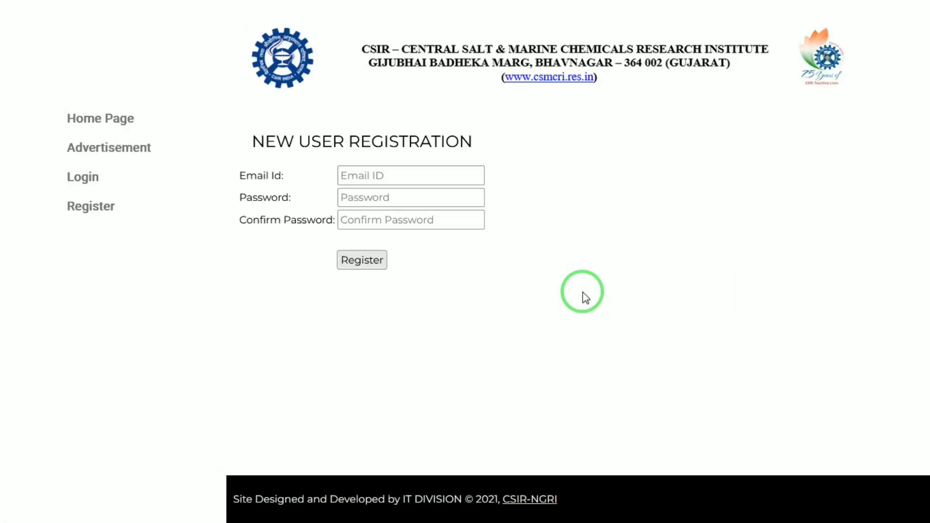
# Step: Fill in the new user registration with the applicant's saved email address, the account password and the matching password confirmation
pyautogui.click(401, 182)
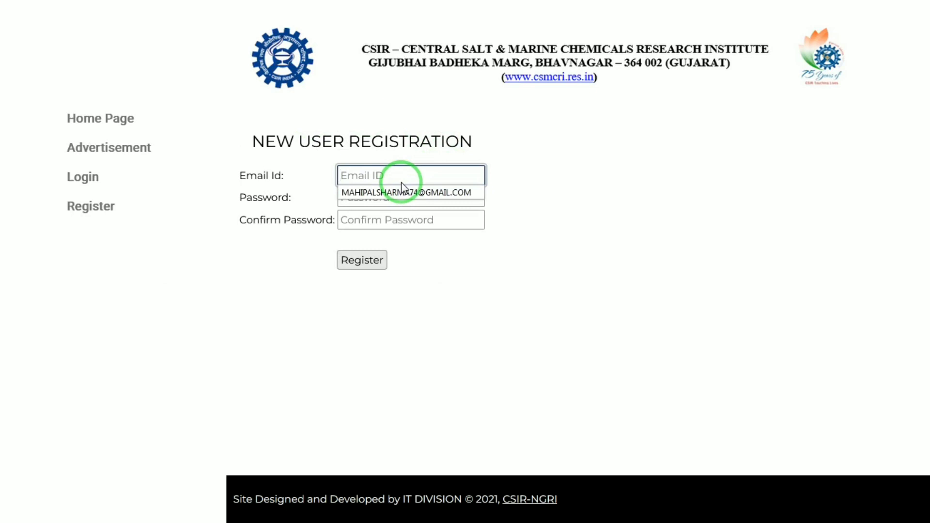
pyautogui.press('Down')
pyautogui.press('Return')
pyautogui.press('Tab')
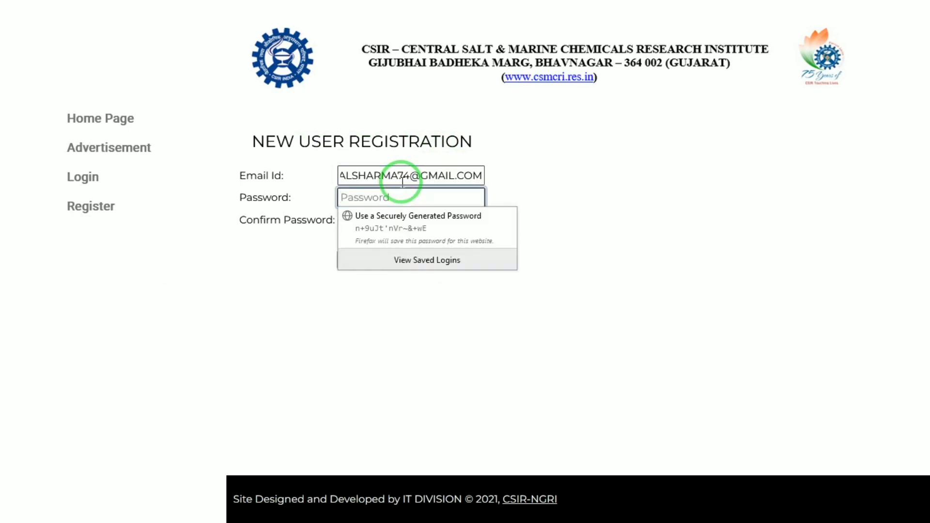
pyautogui.write('12345')
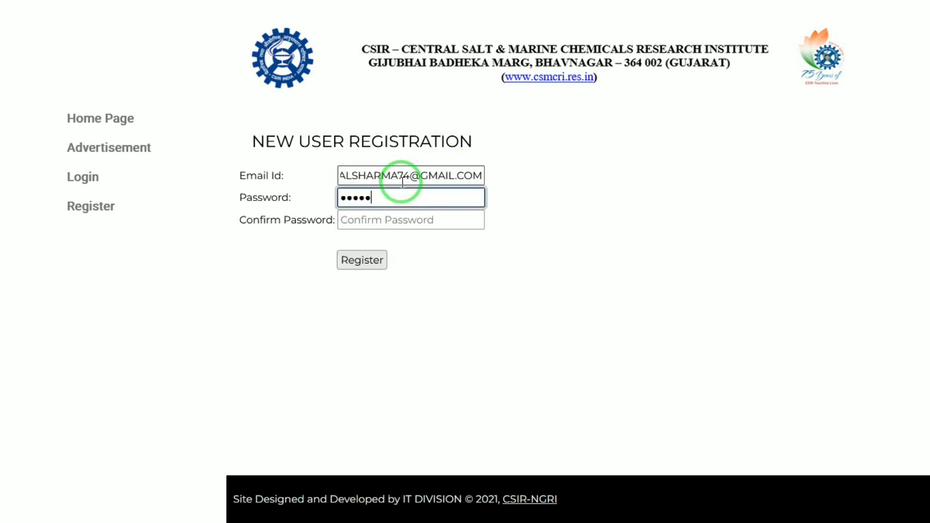
pyautogui.write('67890')
pyautogui.press('Tab')
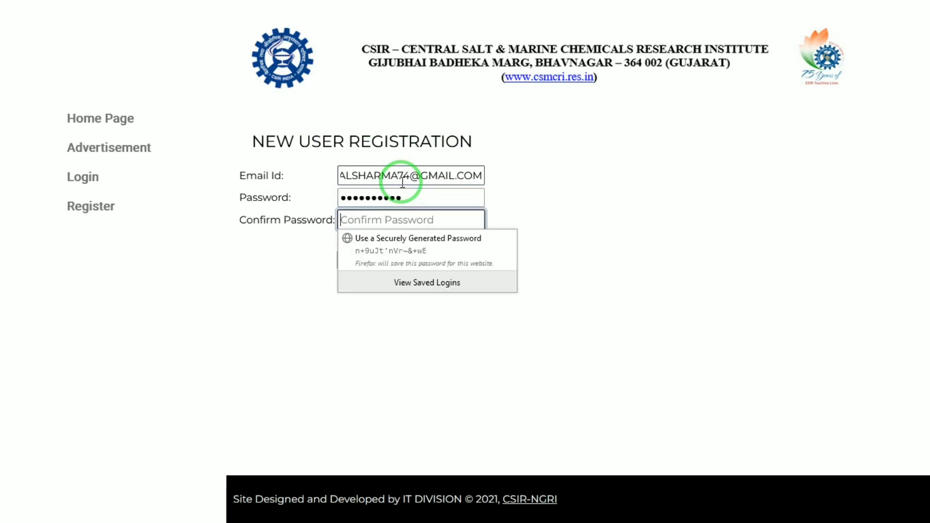
pyautogui.write('123')
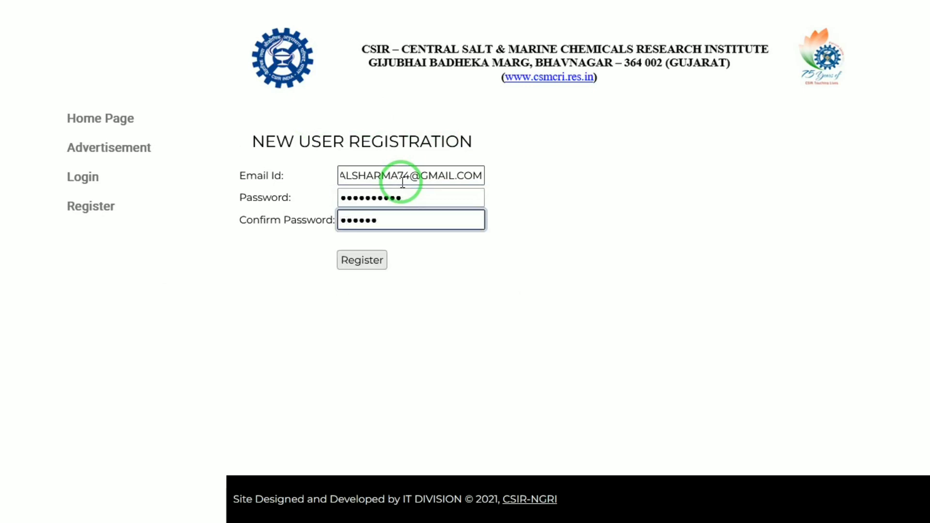
pyautogui.write('4567890')
pyautogui.press('Tab')
# Step: Submit the completed new user registration
pyautogui.moveTo(402, 182); pyautogui.dragTo(357, 263)
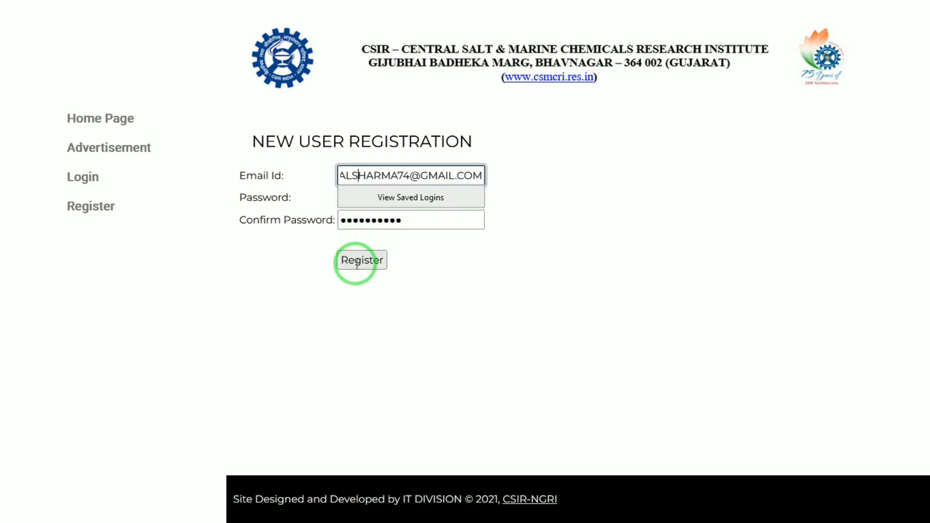
pyautogui.click(431, 267)
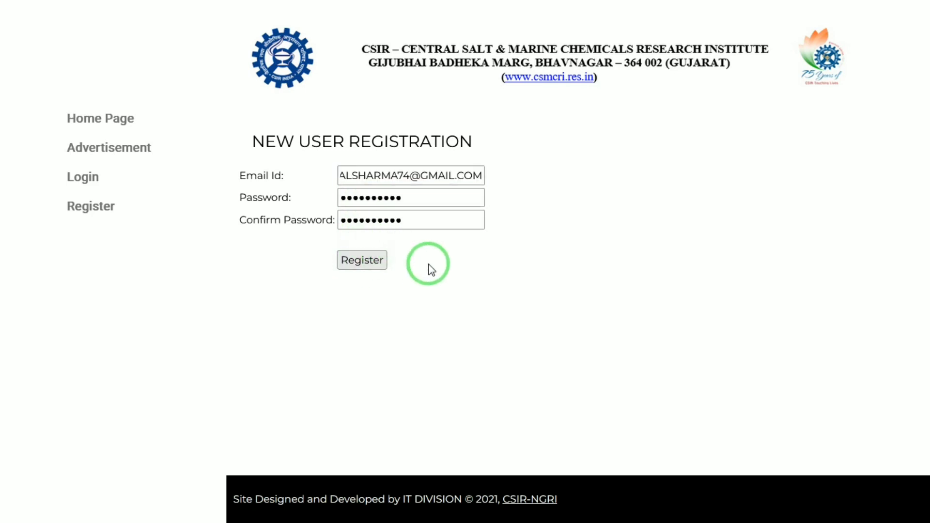
pyautogui.click(364, 264)
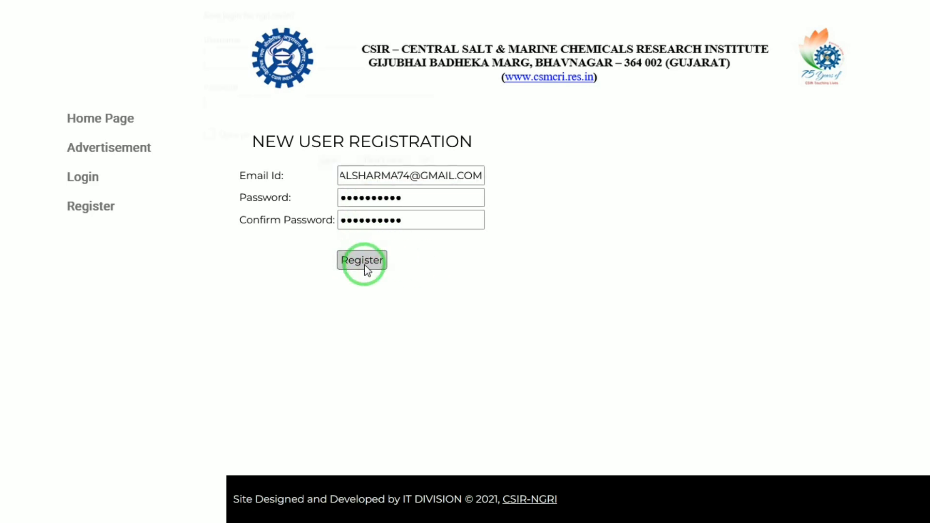
pyautogui.click(383, 162)
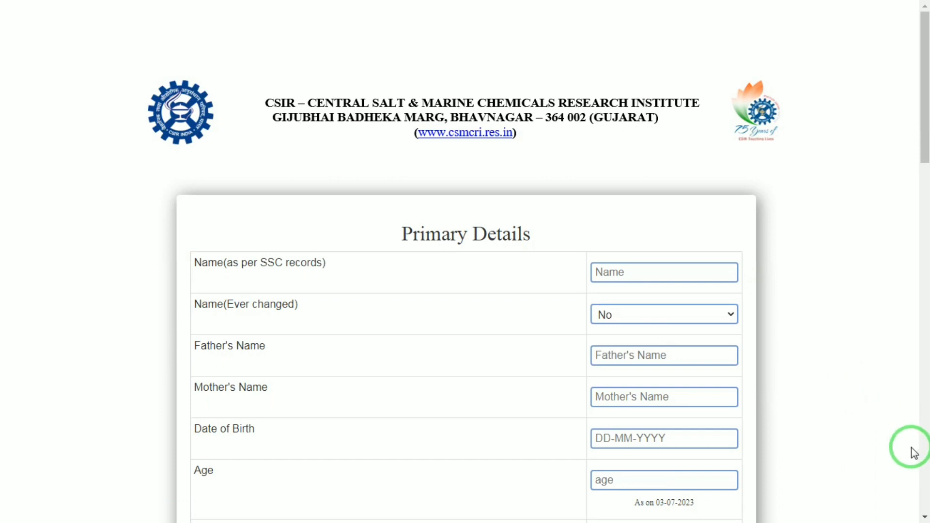
# Step: Enter the applicant's name, father's name and mother's name in the Primary Details form, keeping the name-ever-changed answer at No
pyautogui.click(616, 274)
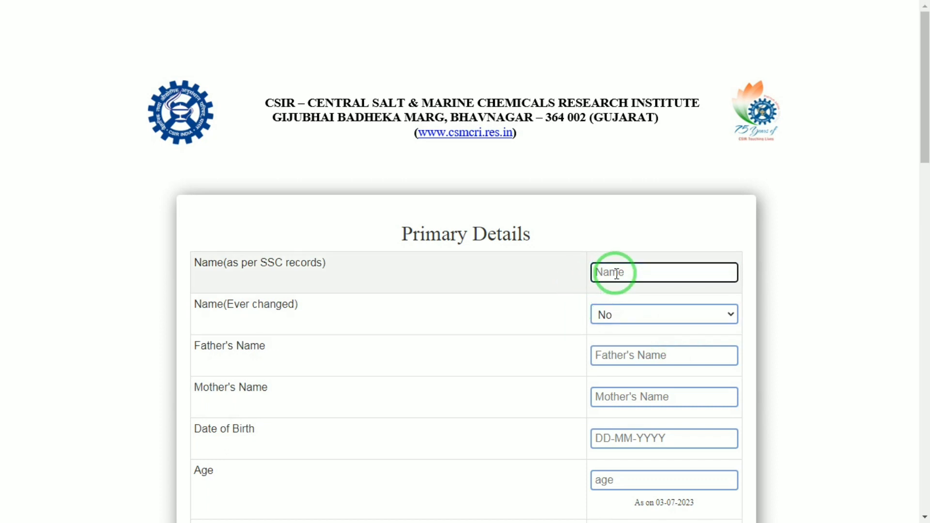
pyautogui.write('MAHEE')
pyautogui.press('Tab')
pyautogui.press('Tab')
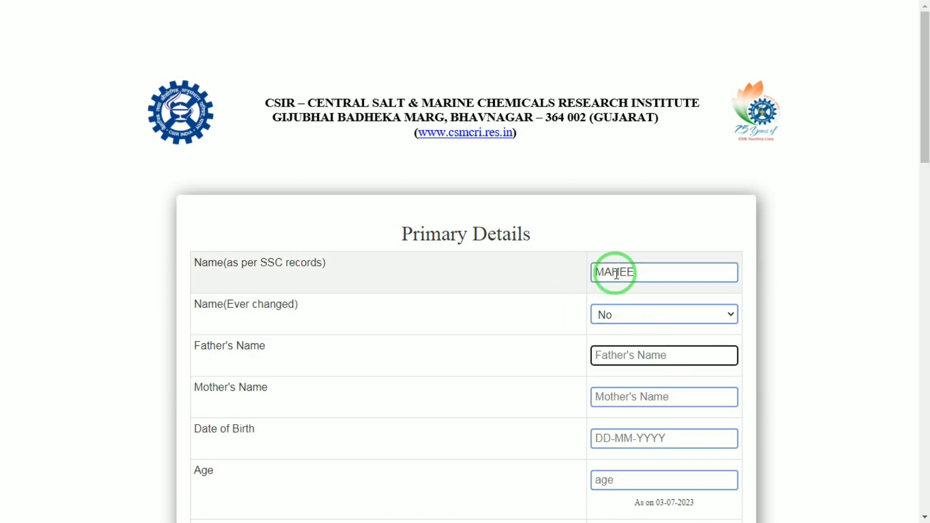
pyautogui.write('RAM')
pyautogui.press('Tab')
pyautogui.write('KUSH')
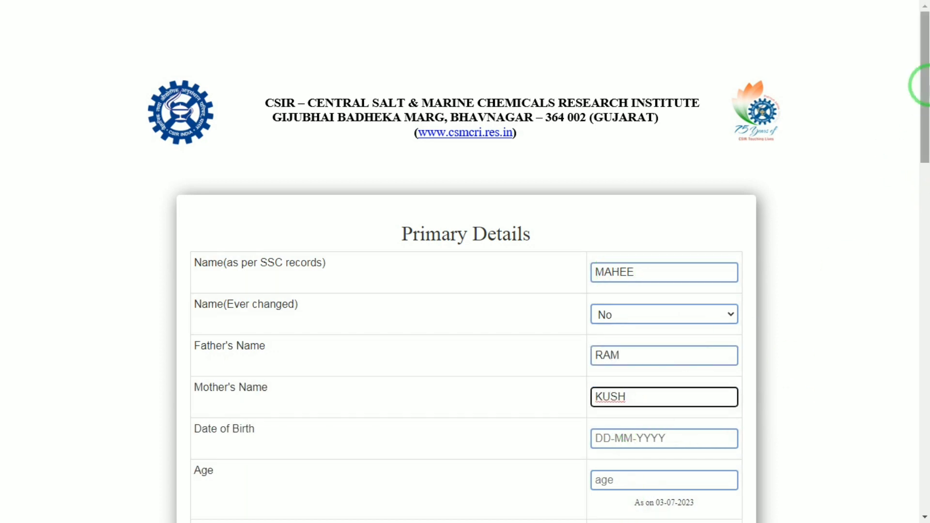
# Step: Enter the applicant's date of birth in the Primary Details form in DD-MM-YYYY format
pyautogui.moveTo(924, 82); pyautogui.dragTo(925, 126)
pyautogui.click(643, 314)
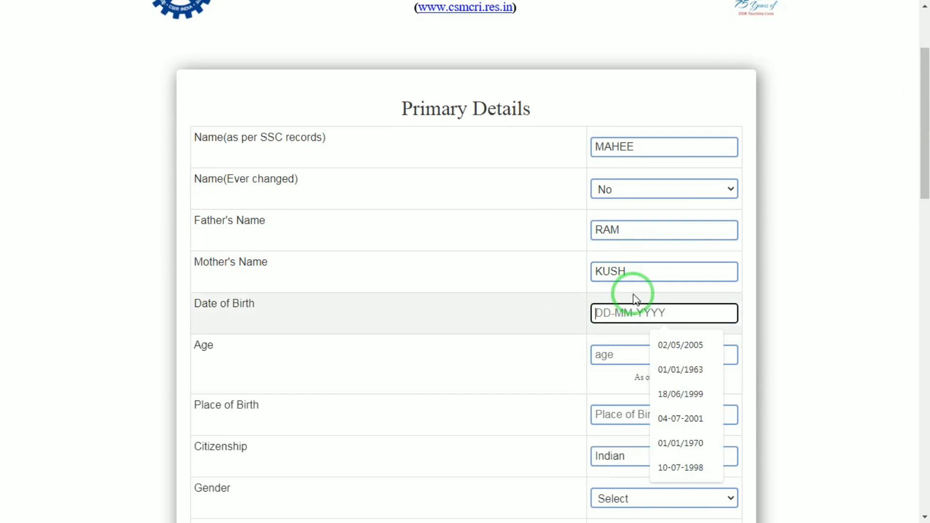
pyautogui.write('10')
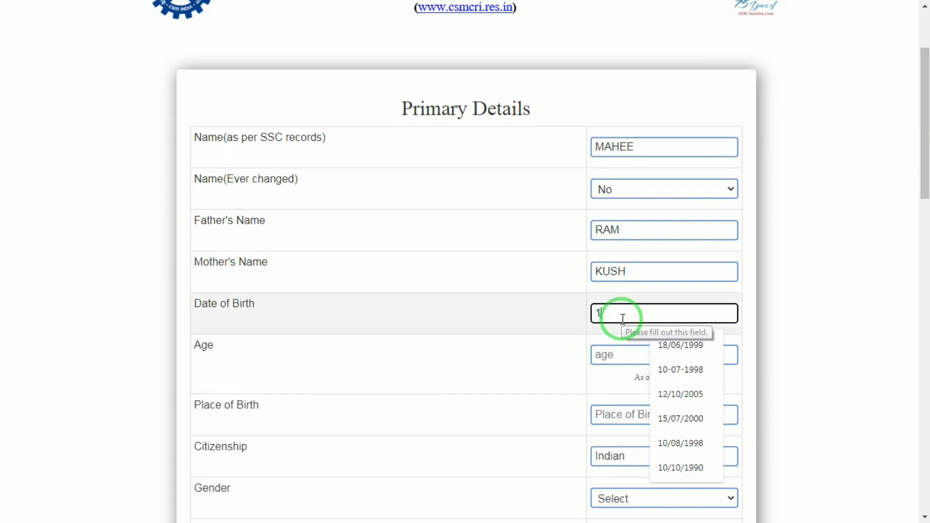
pyautogui.press('BackSpace')
pyautogui.press('BackSpace')
pyautogui.write('0')
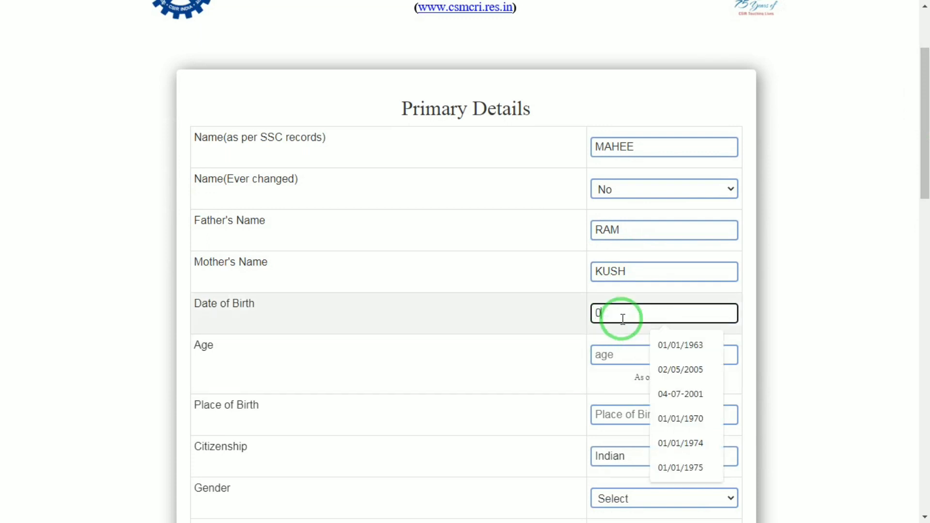
pyautogui.write('1-01-2000')
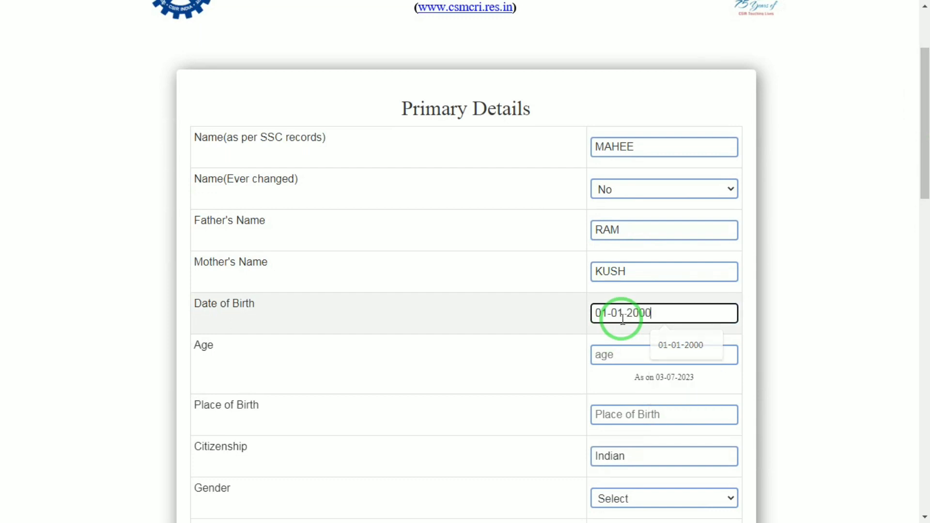
# Step: Complete the date of birth entry and check the calculated age together with its reference date
pyautogui.press('Tab')
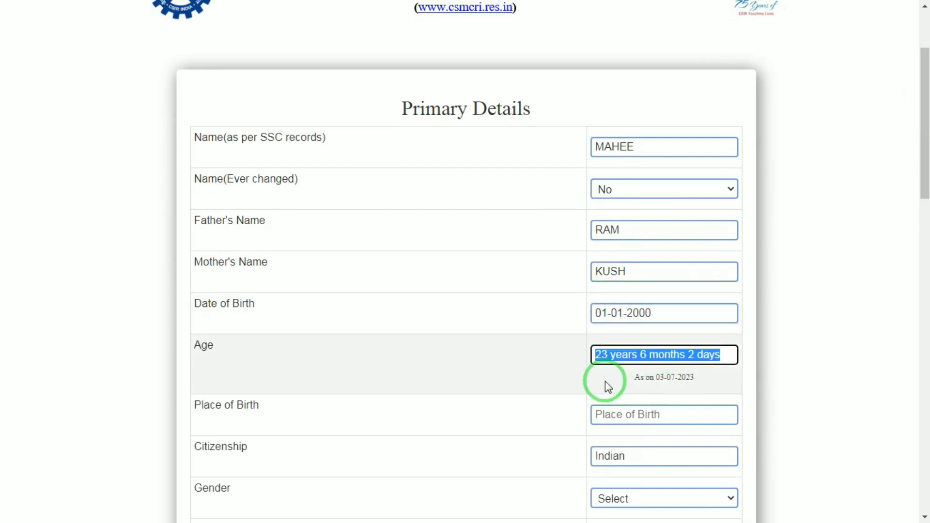
pyautogui.moveTo(924, 148); pyautogui.dragTo(924, 191)
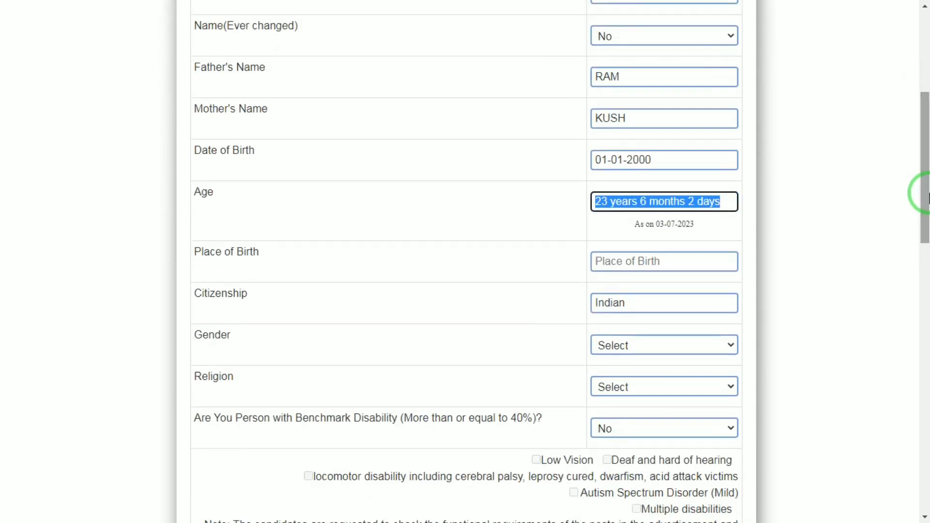
pyautogui.click(630, 226)
pyautogui.moveTo(633, 228); pyautogui.dragTo(684, 224)
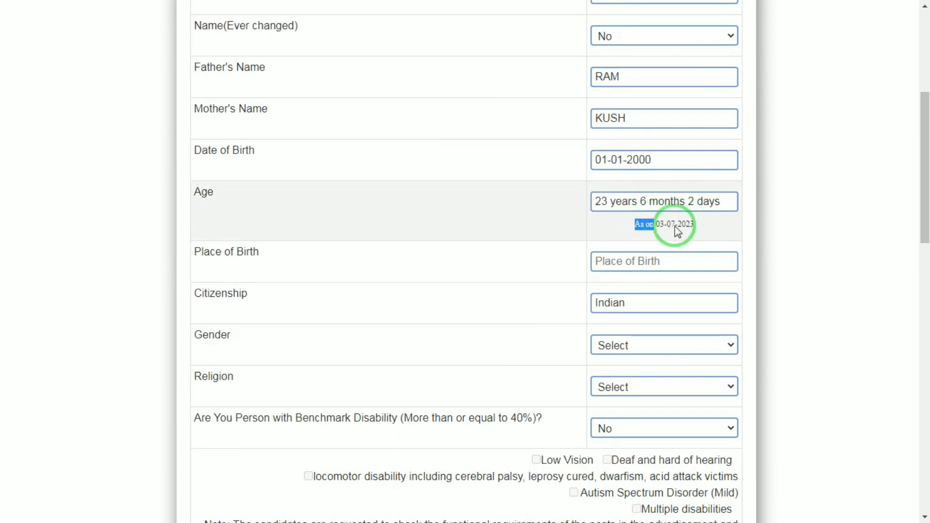
pyautogui.click(638, 255)
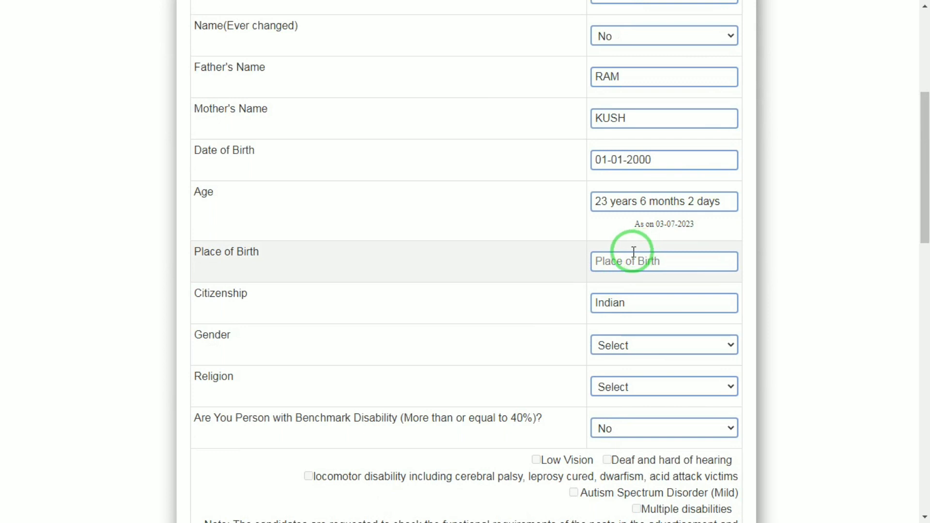
# Step: Enter MATHURA as the place of birth, keeping the citizenship as Indian
pyautogui.click(633, 253)
pyautogui.write('MATHURA')
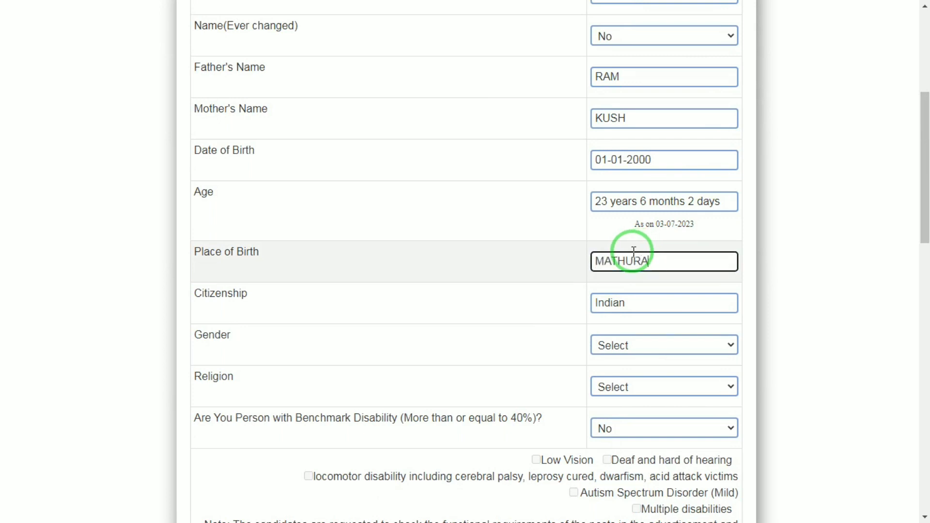
pyautogui.press('Tab')
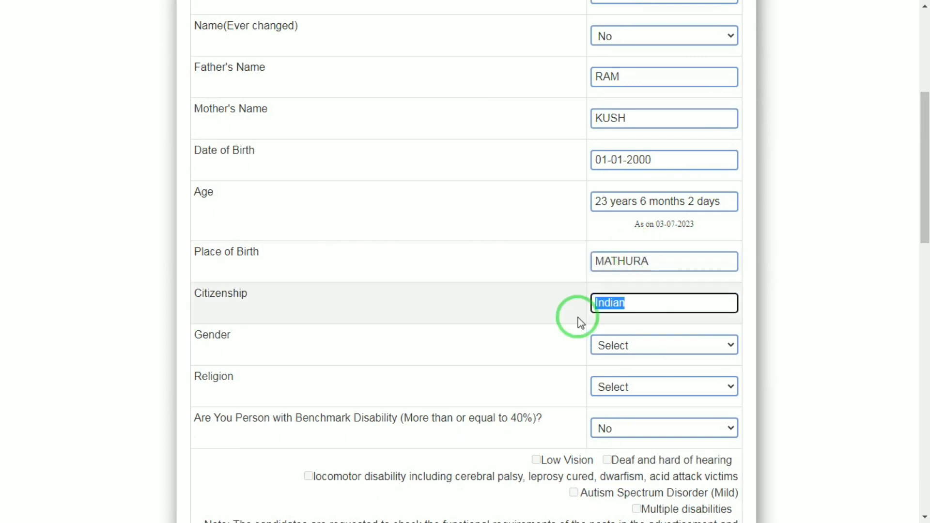
# Step: Set the gender to Female and the religion to Hinduism
pyautogui.click(614, 346)
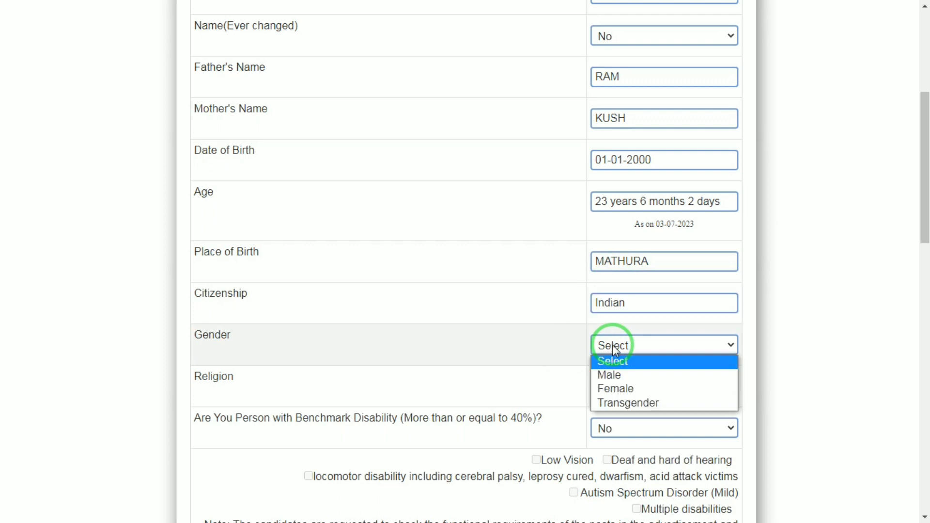
pyautogui.click(608, 388)
pyautogui.click(603, 383)
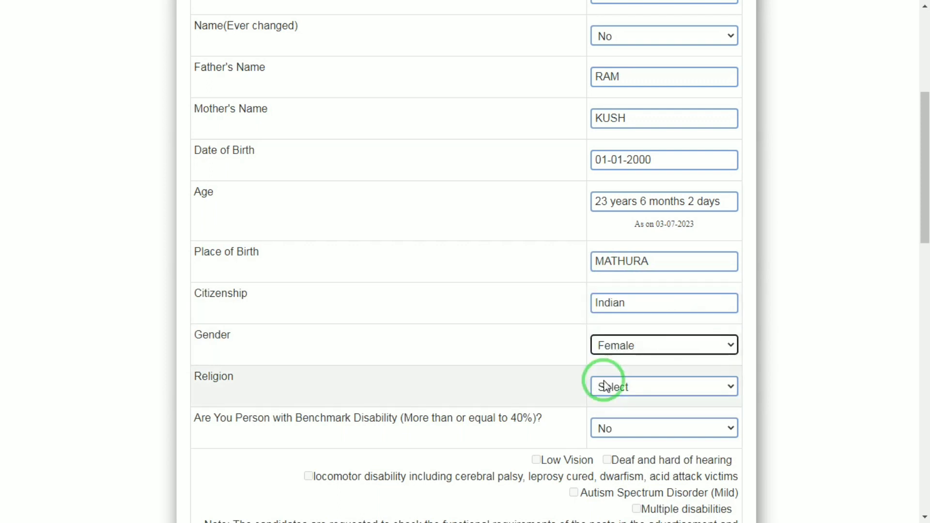
pyautogui.click(626, 284)
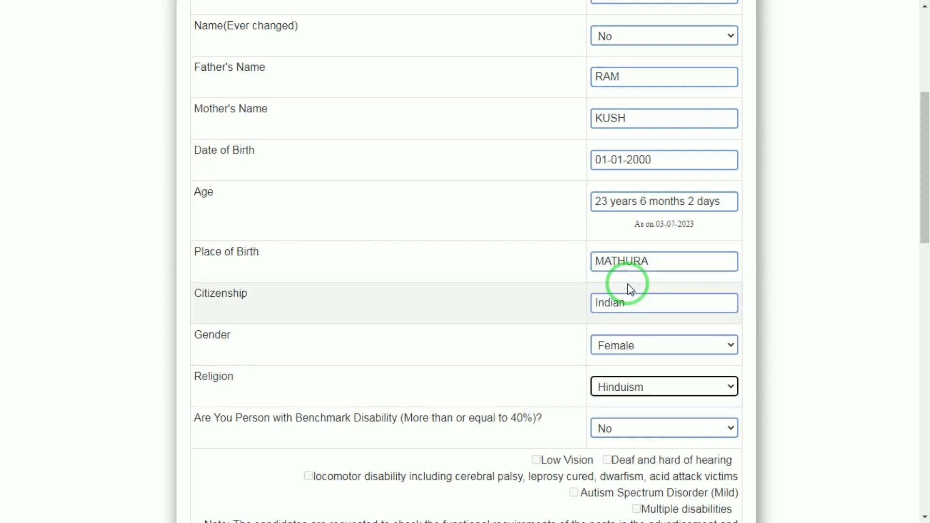
# Step: Keep the benchmark disability answer at No and set the category to General
pyautogui.moveTo(925, 173); pyautogui.dragTo(925, 246)
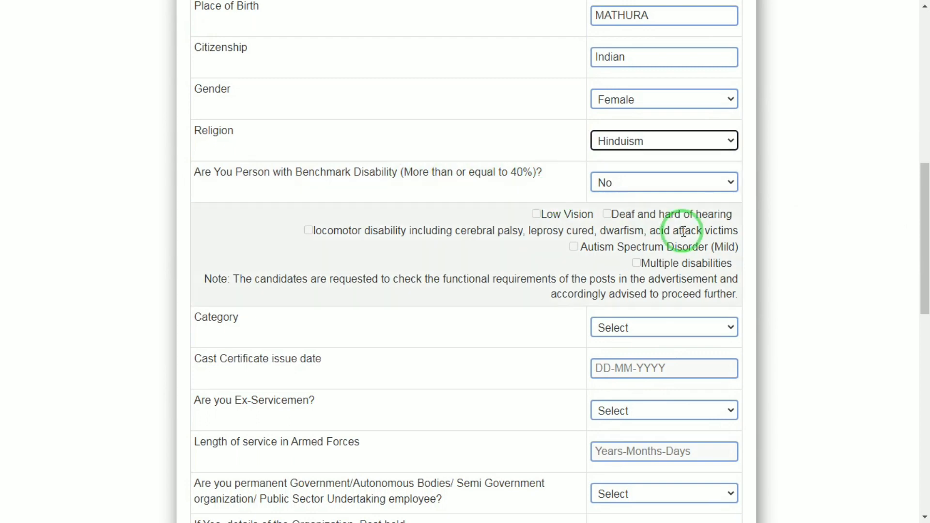
pyautogui.moveTo(923, 180); pyautogui.dragTo(922, 224)
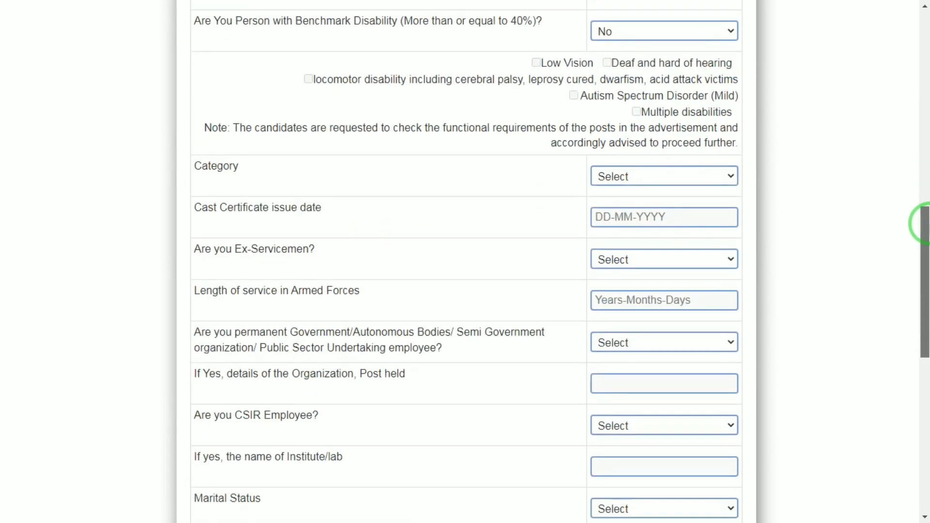
pyautogui.click(601, 177)
pyautogui.click(623, 208)
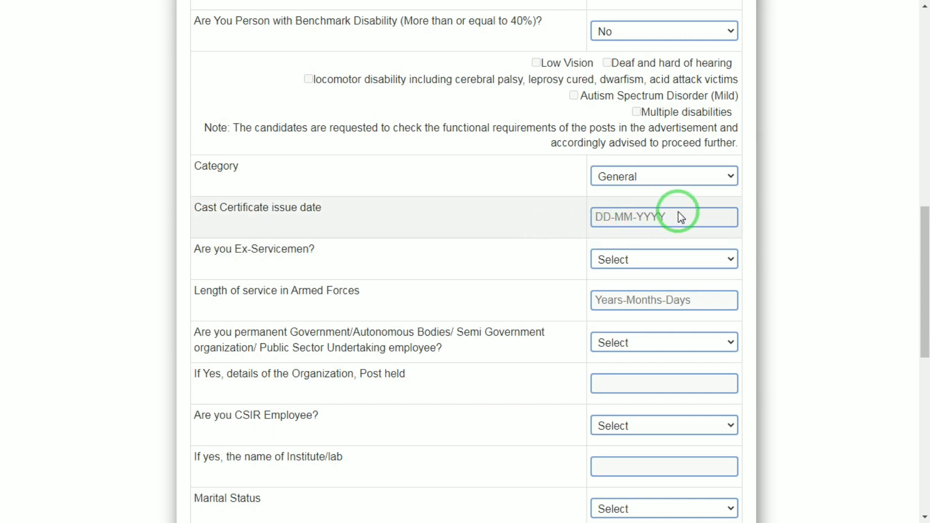
# Step: Answer No to both the ex-servicemen question and the permanent government or public sector employee question
pyautogui.click(630, 258)
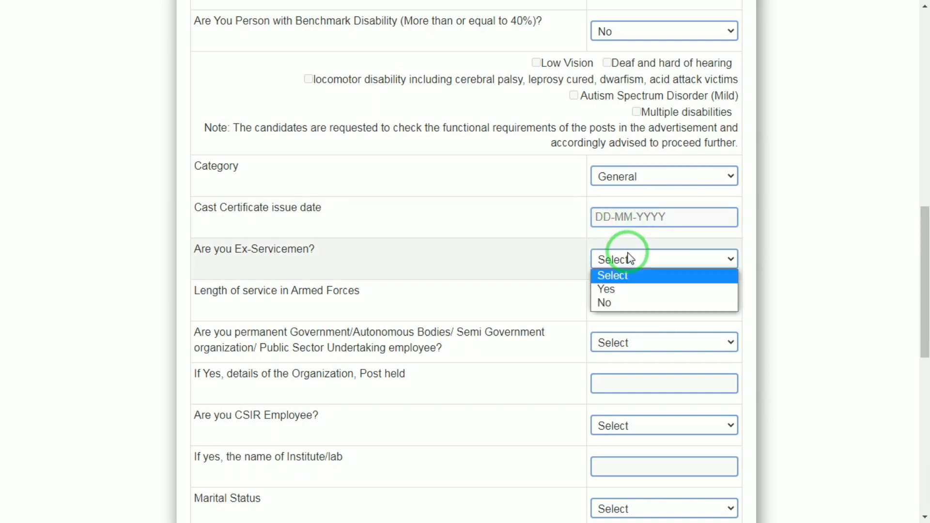
pyautogui.click(604, 302)
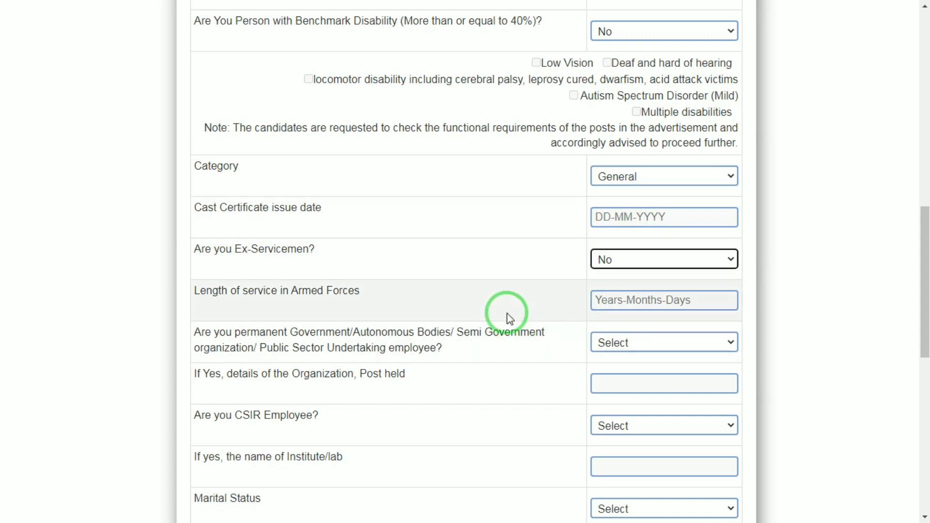
pyautogui.click(614, 300)
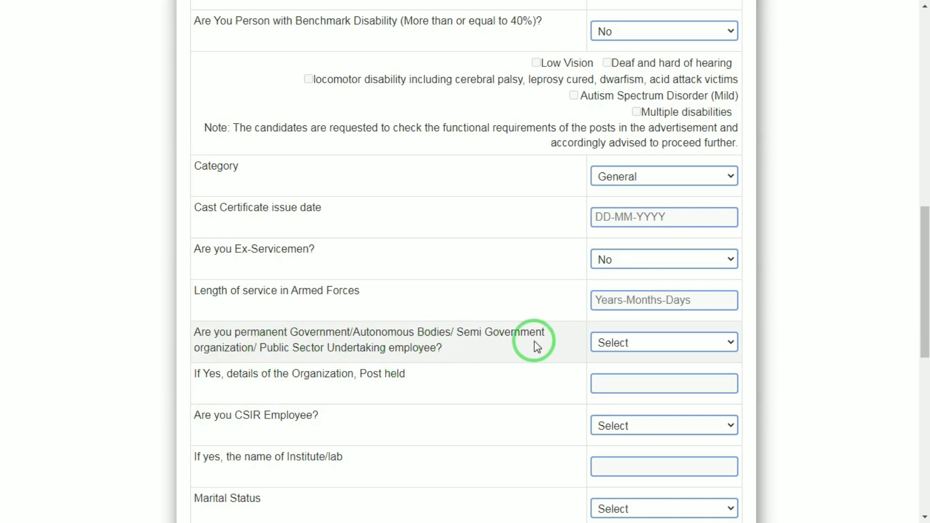
pyautogui.click(633, 345)
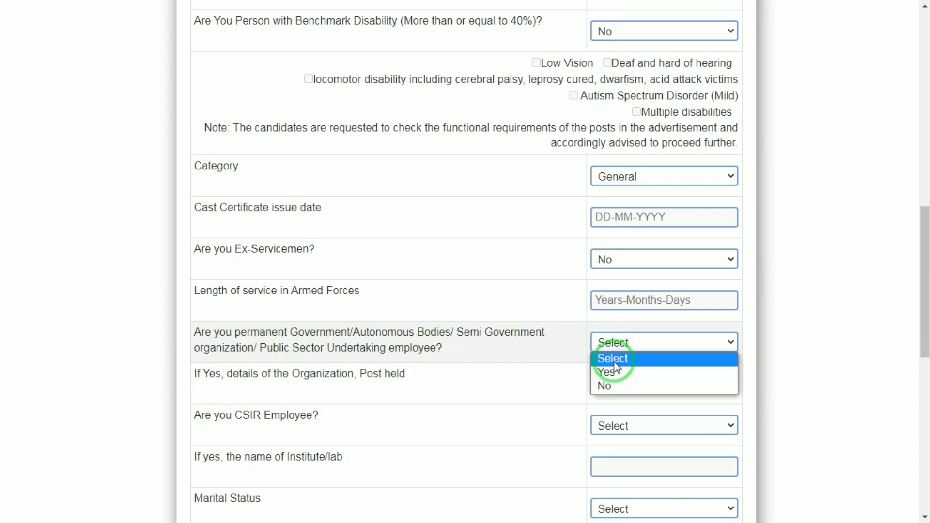
pyautogui.click(611, 385)
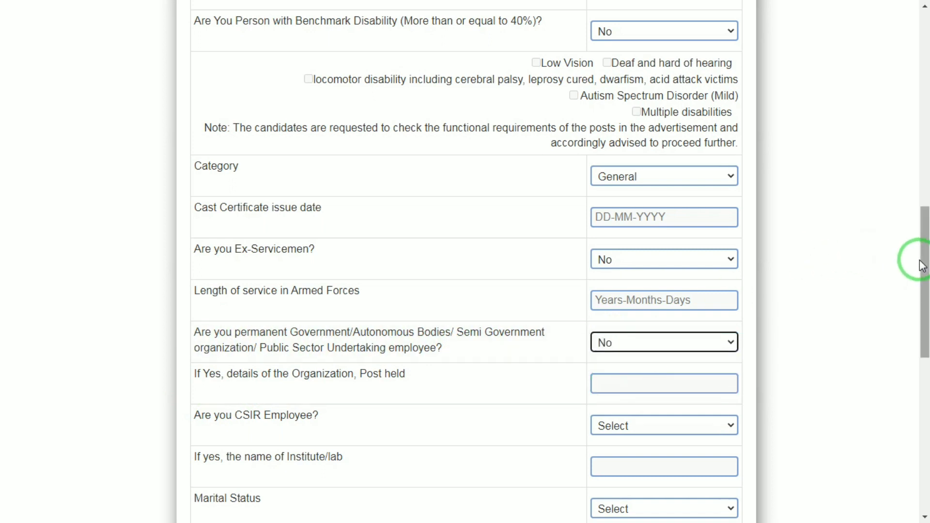
# Step: Answer No to the CSIR employee question and set the marital status to Single
pyautogui.scroll(-2, 921, 266)
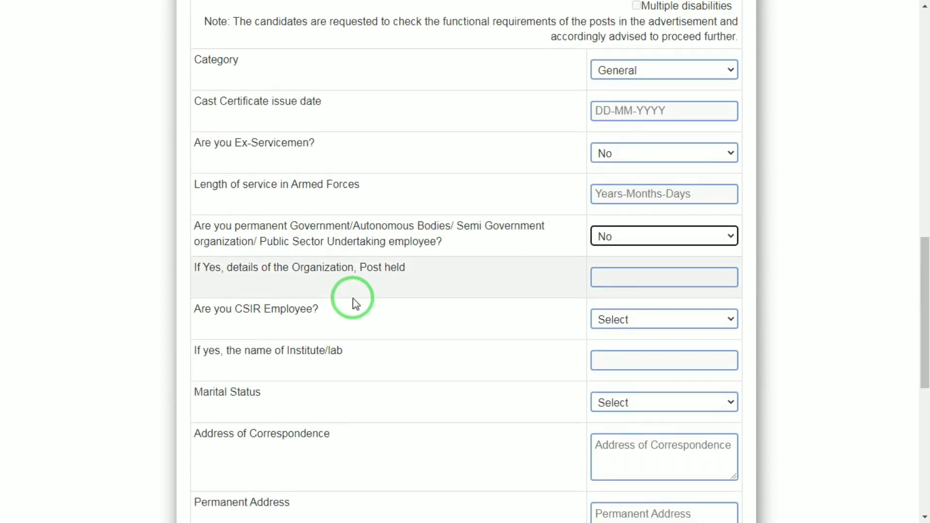
pyautogui.click(633, 273)
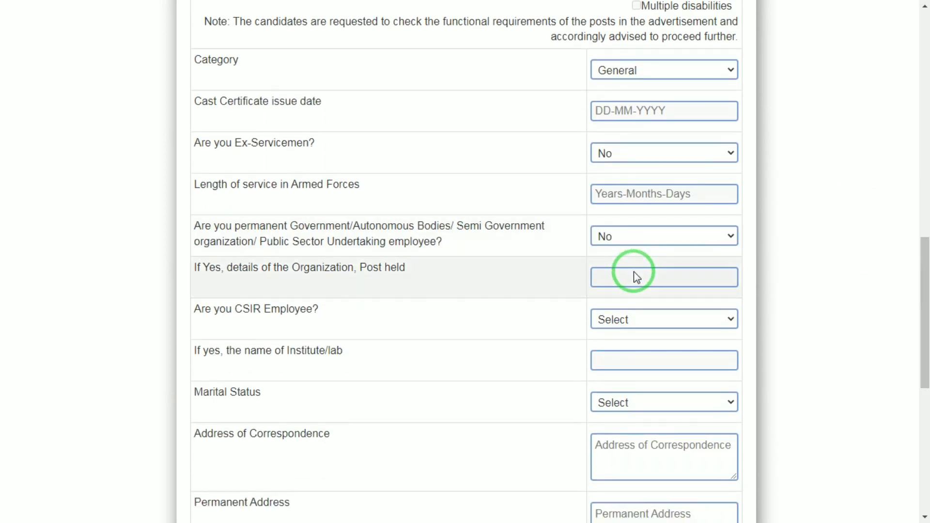
pyautogui.click(613, 324)
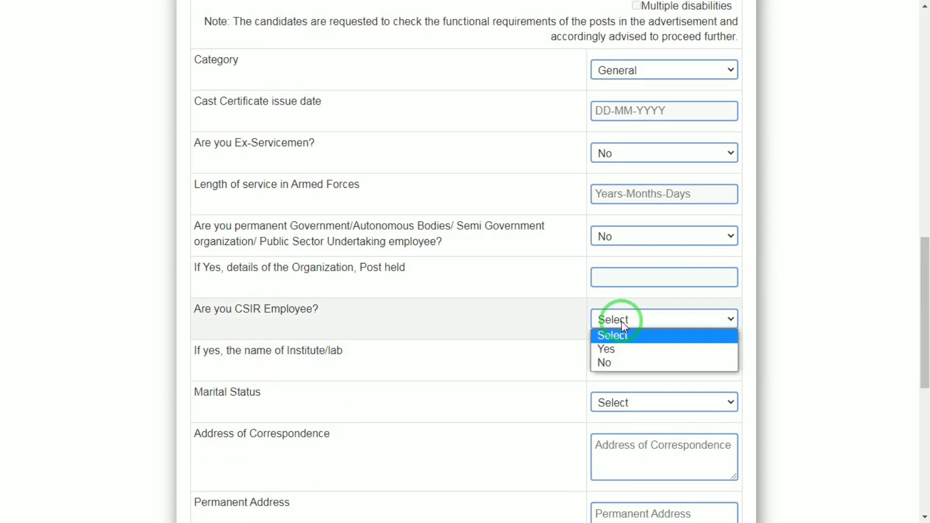
pyautogui.click(605, 364)
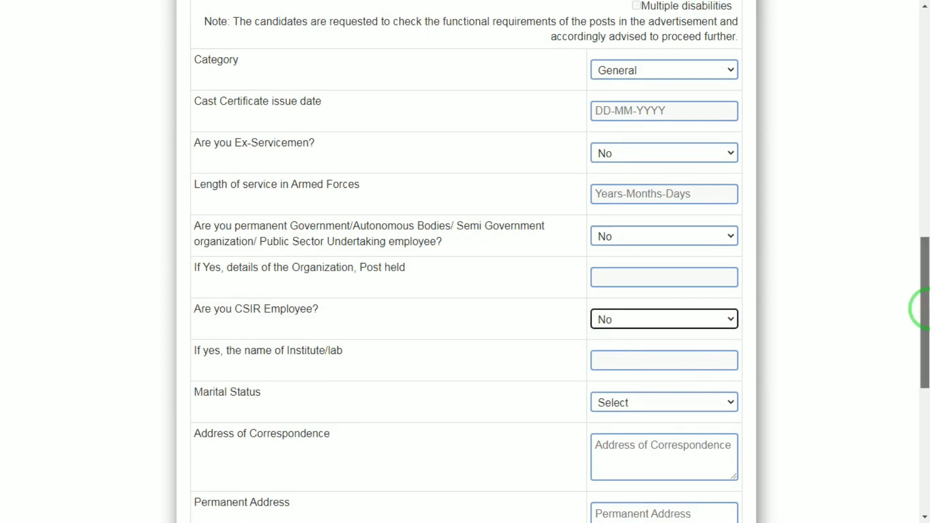
pyautogui.moveTo(918, 307); pyautogui.dragTo(919, 348)
pyautogui.click(609, 266)
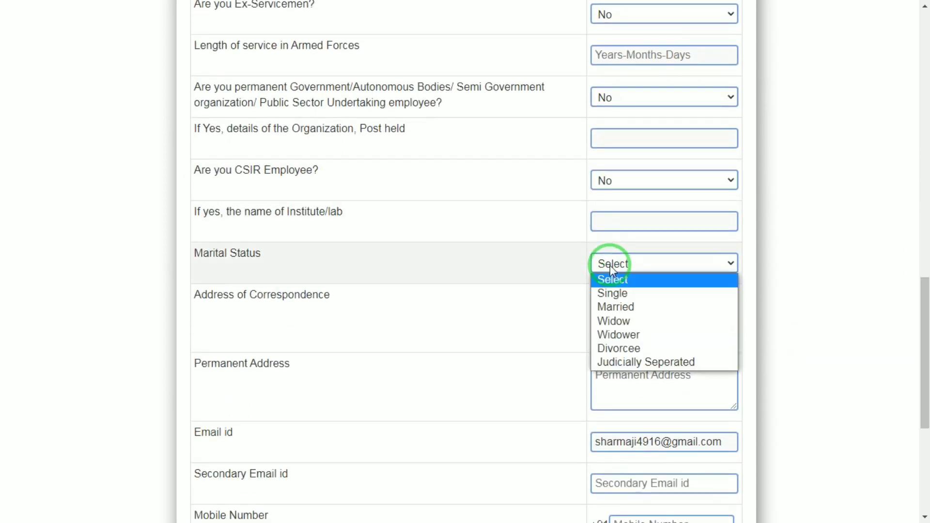
pyautogui.click(609, 295)
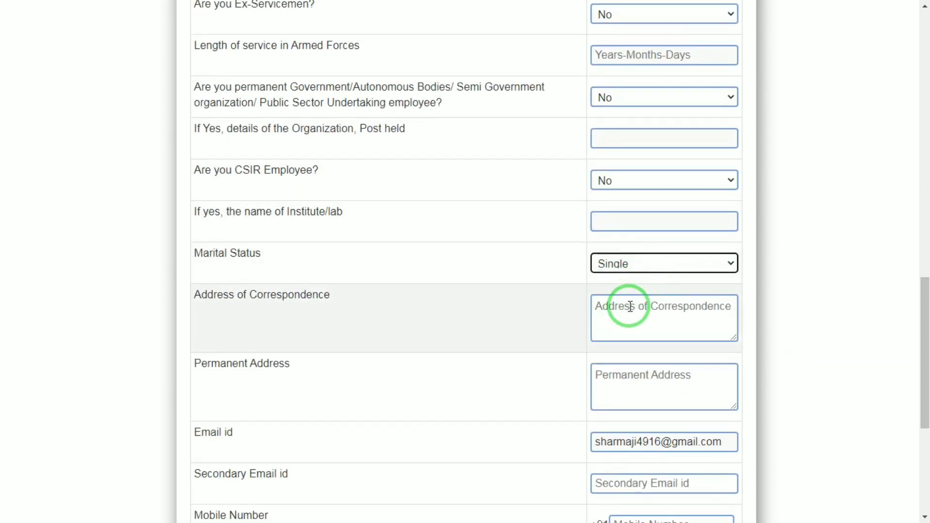
# Step: Enter the applicant's full address of correspondence in capital letters, including house number, street and post office
pyautogui.click(627, 316)
pyautogui.write('hn')
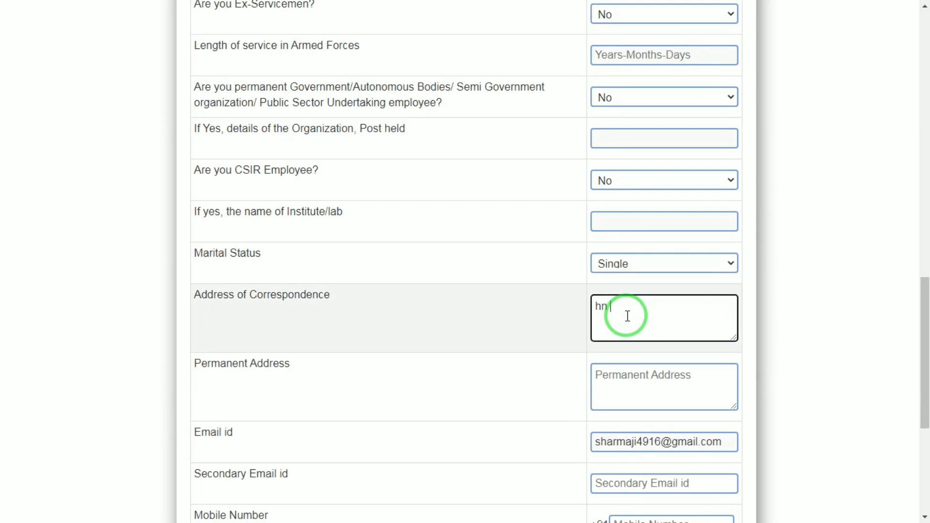
pyautogui.press('BackSpace')
pyautogui.press('BackSpace')
pyautogui.press('BackSpace')
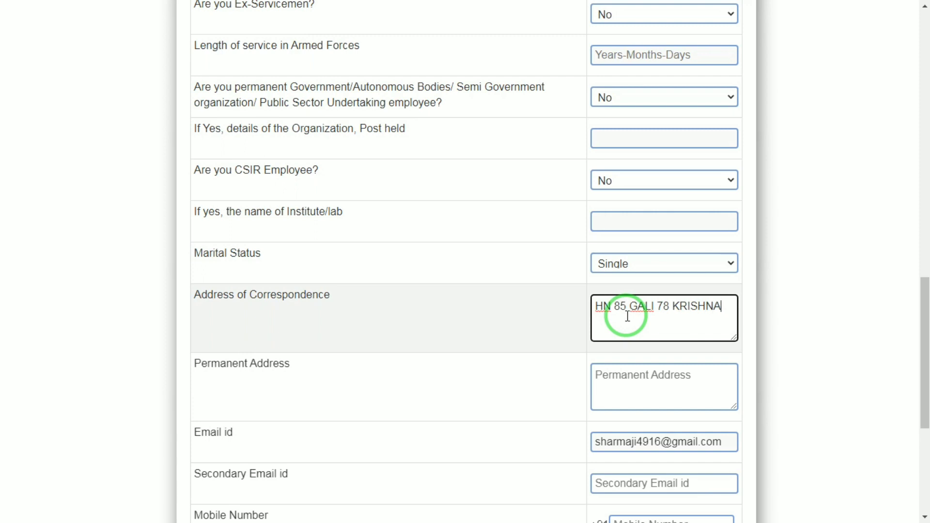
pyautogui.press('Tab')
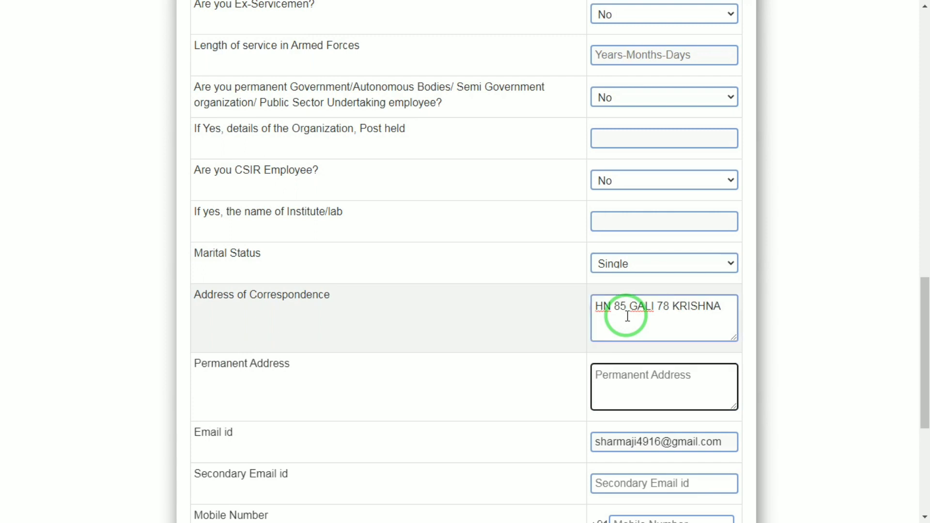
pyautogui.click(719, 307)
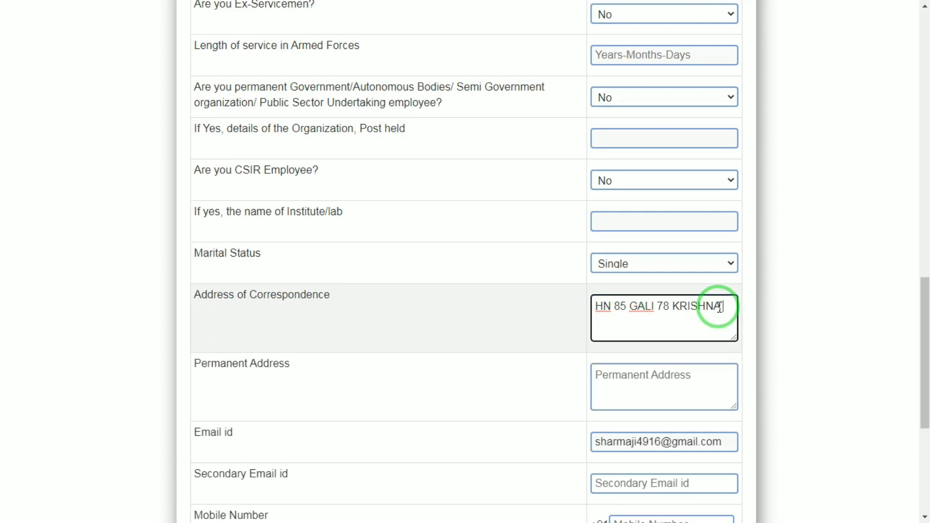
pyautogui.press('Tab')
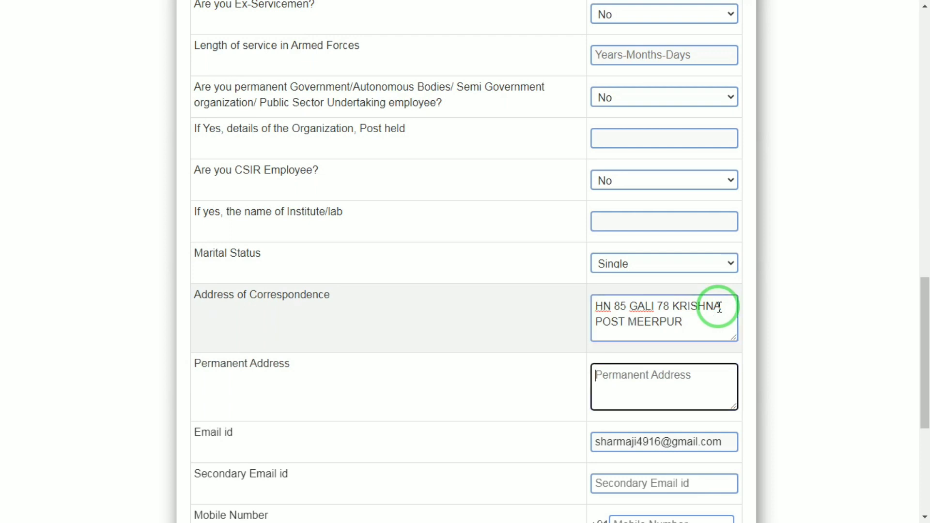
# Step: Copy the address of correspondence into the permanent address
pyautogui.moveTo(715, 326); pyautogui.dragTo(540, 294)
pyautogui.hotkey('ctrl', 'c')
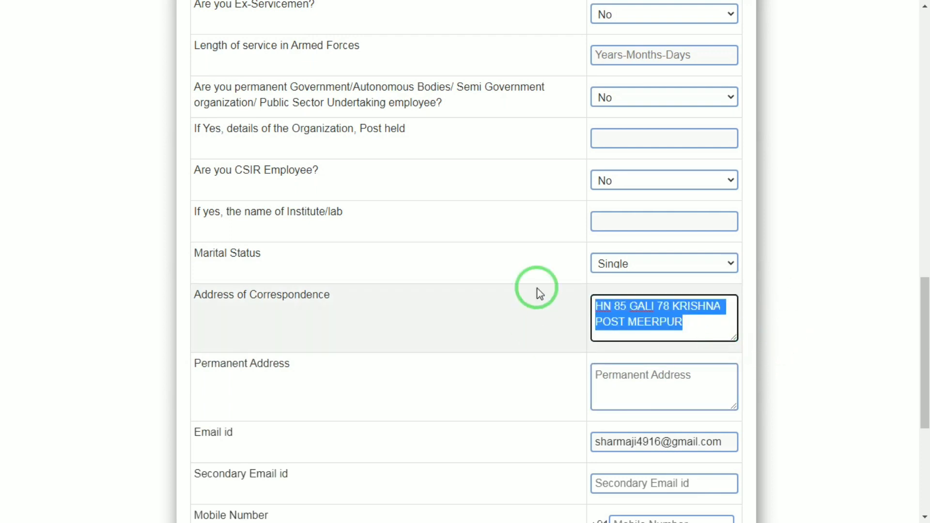
pyautogui.click(633, 376)
pyautogui.hotkey('ctrl', 'v')
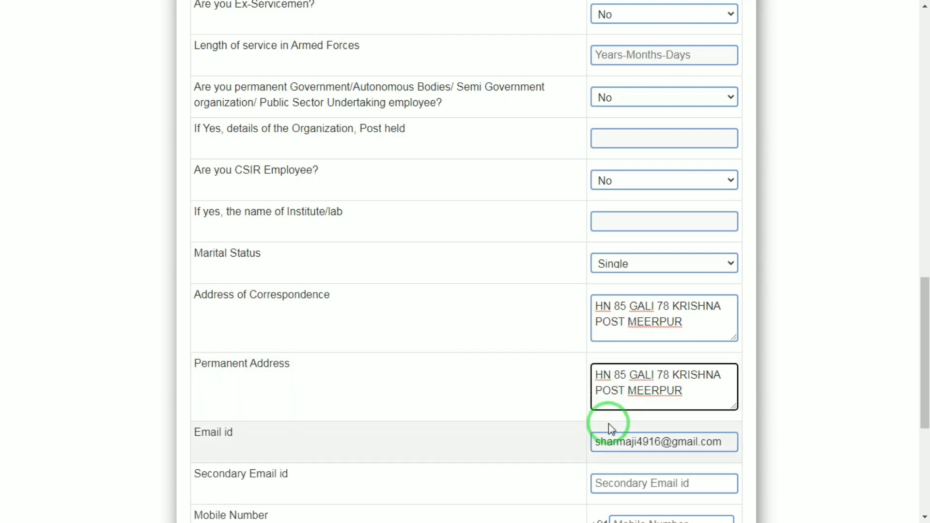
# Step: Enter the applicant's mobile number, then submit the primary details and confirm the submission
pyautogui.scroll(-2, 925, 347)
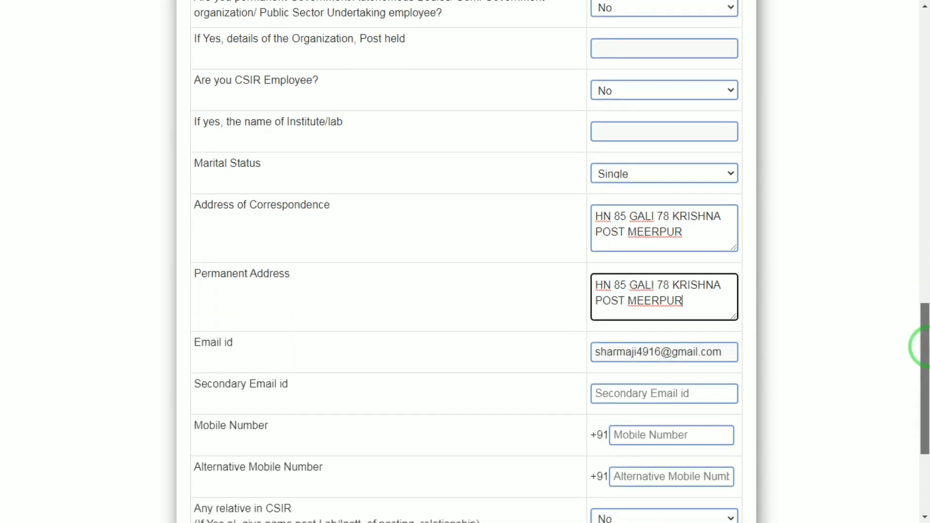
pyautogui.moveTo(925, 347); pyautogui.dragTo(924, 405)
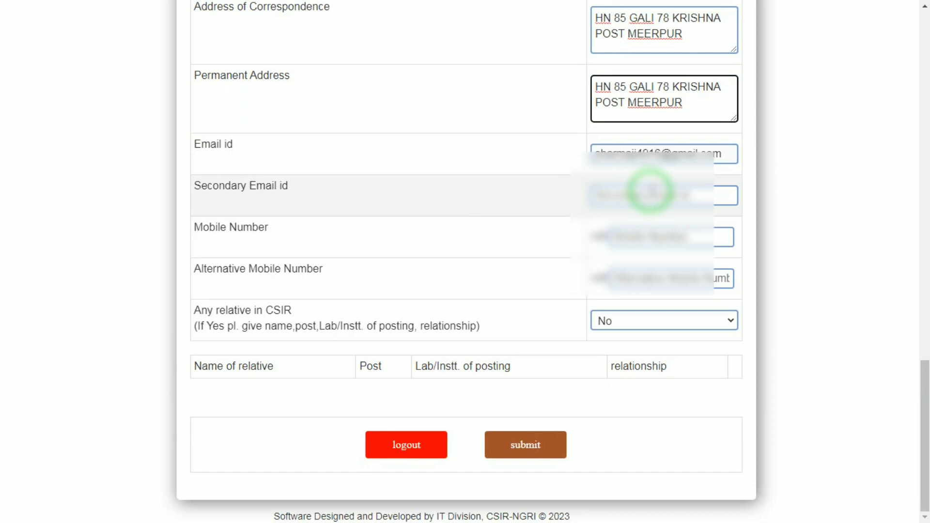
pyautogui.click(625, 235)
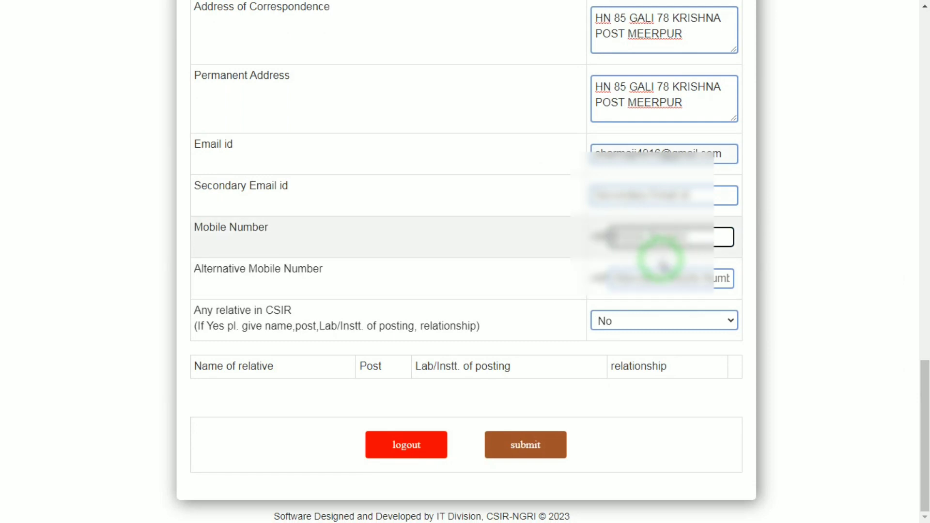
pyautogui.write('??????????')
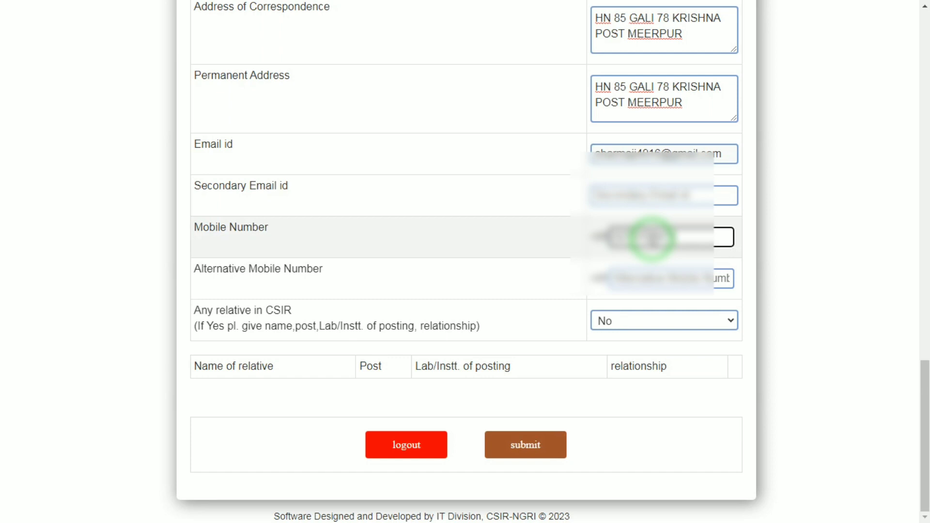
pyautogui.click(529, 444)
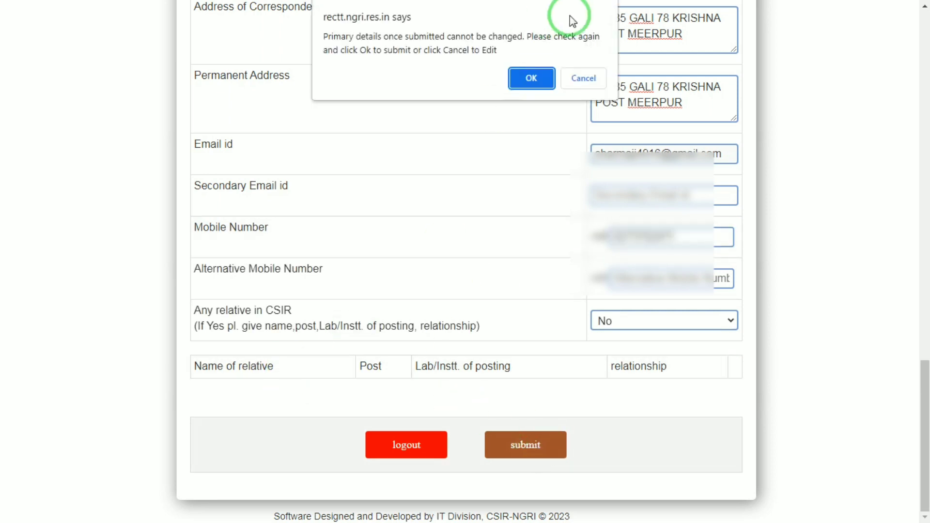
pyautogui.click(533, 85)
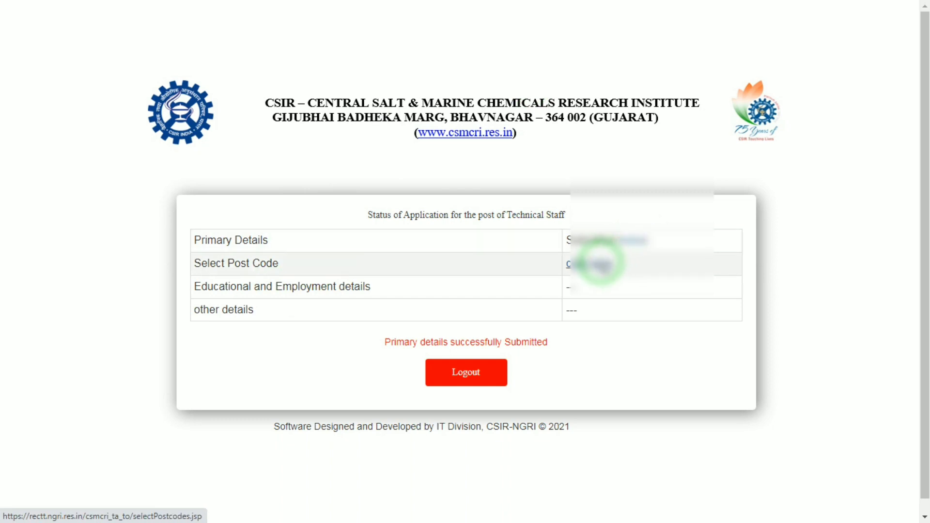
# Step: Open the post code selection and answer Yes to applying for multiple posts, acknowledging the separate payment notice
pyautogui.click(600, 264)
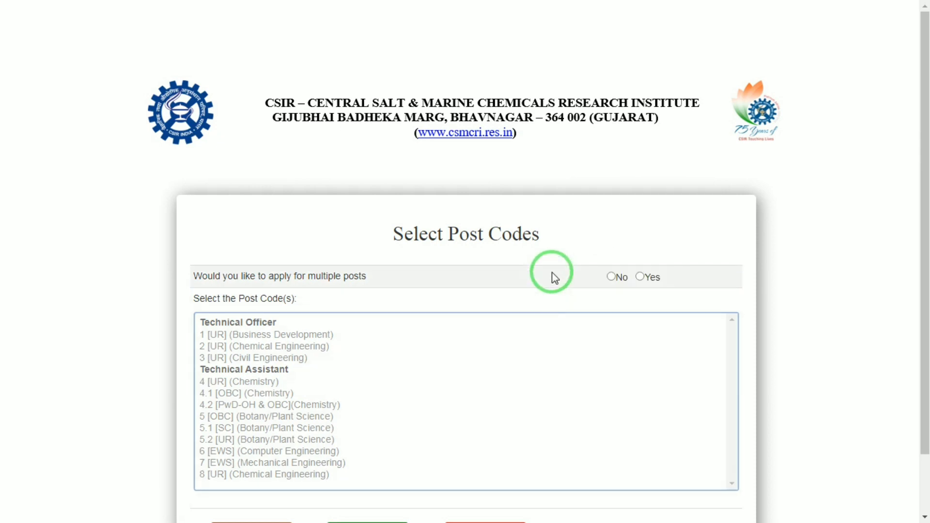
pyautogui.click(639, 278)
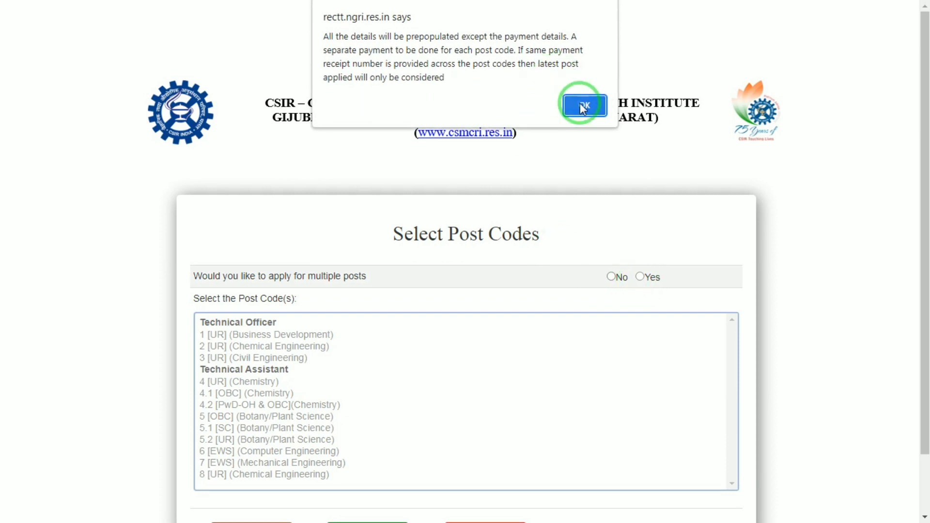
pyautogui.click(584, 106)
# Step: Select the Technical Officer post code 1 [UR] (Business Development) and submit it with confirmation
pyautogui.click(298, 335)
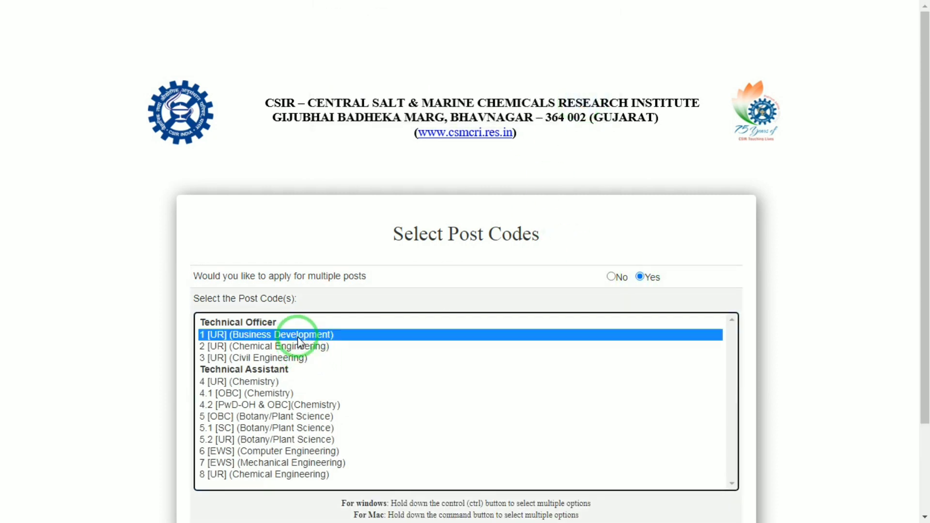
pyautogui.moveTo(923, 197); pyautogui.dragTo(922, 315)
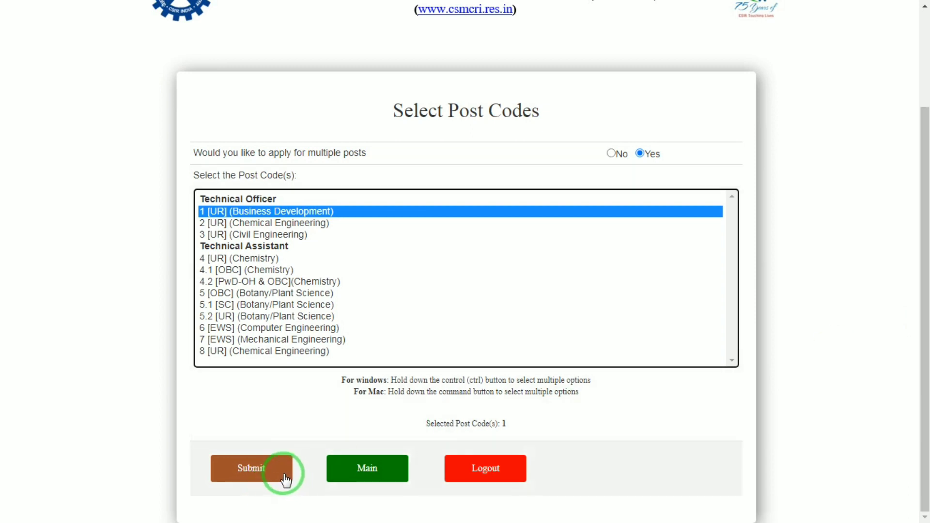
pyautogui.click(280, 476)
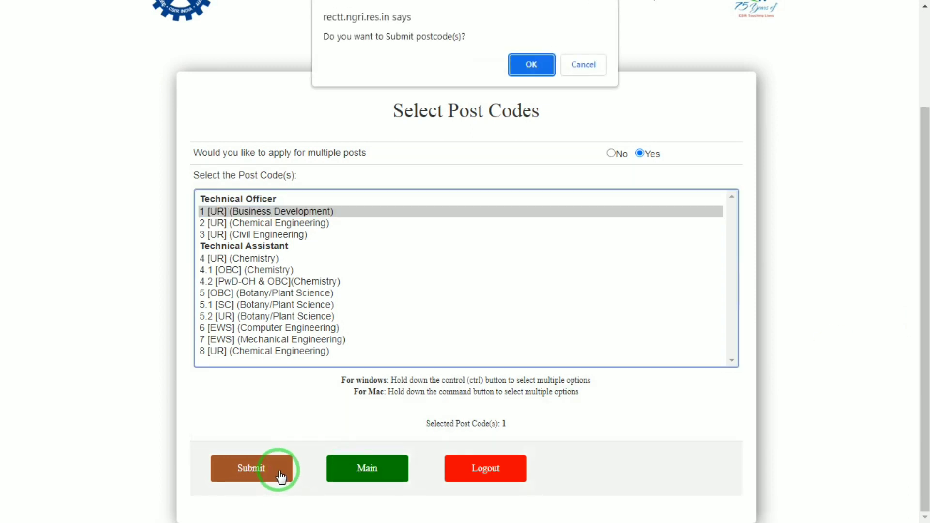
pyautogui.click(533, 64)
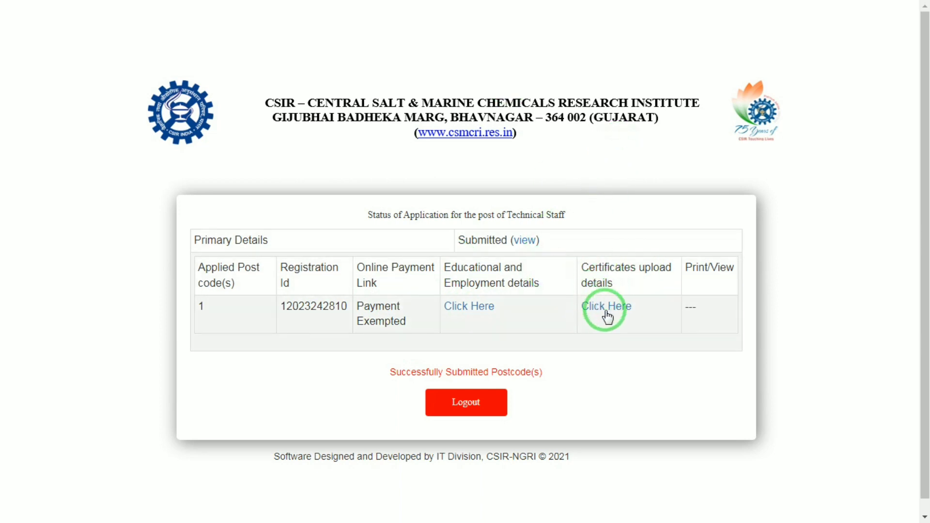
# Step: Open the educational and employment details for post code 1 and enter up as the 10/SSC board with SCIENCE as the discipline
pyautogui.click(468, 308)
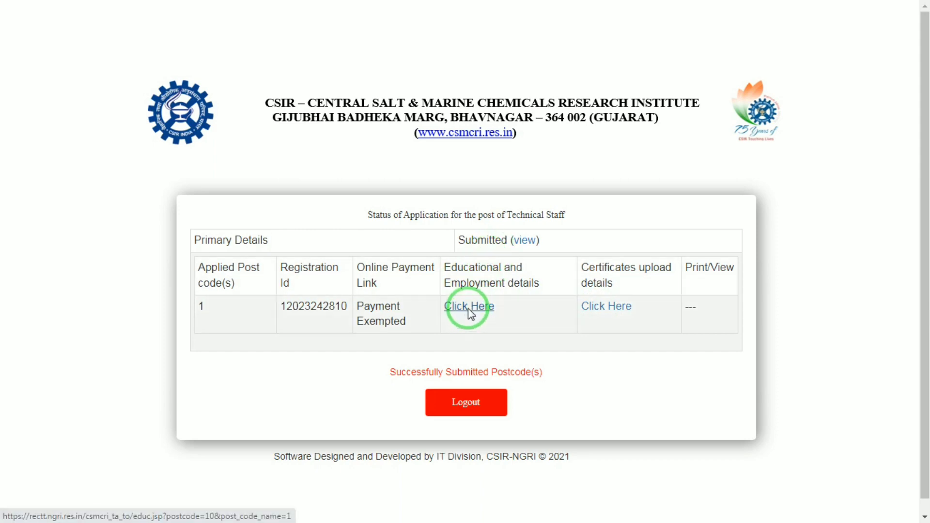
pyautogui.moveTo(928, 185); pyautogui.dragTo(928, 270)
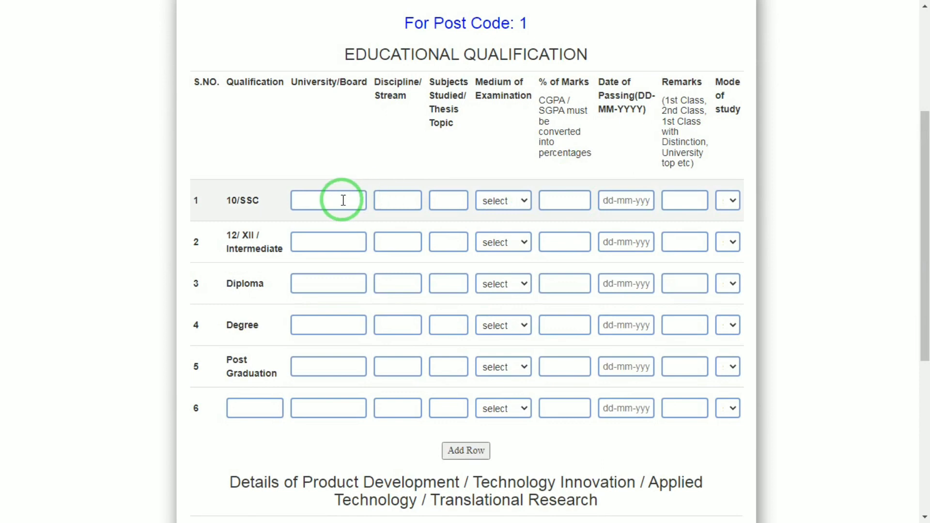
pyautogui.click(343, 200)
pyautogui.press('Tab')
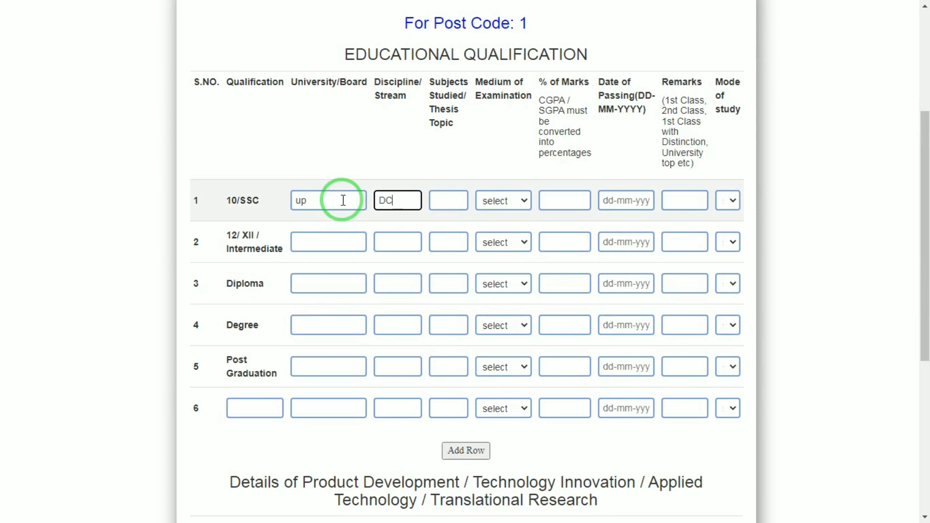
pyautogui.write('D')
pyautogui.press('BackSpace')
pyautogui.write('SCIENCE')
pyautogui.press('Tab')
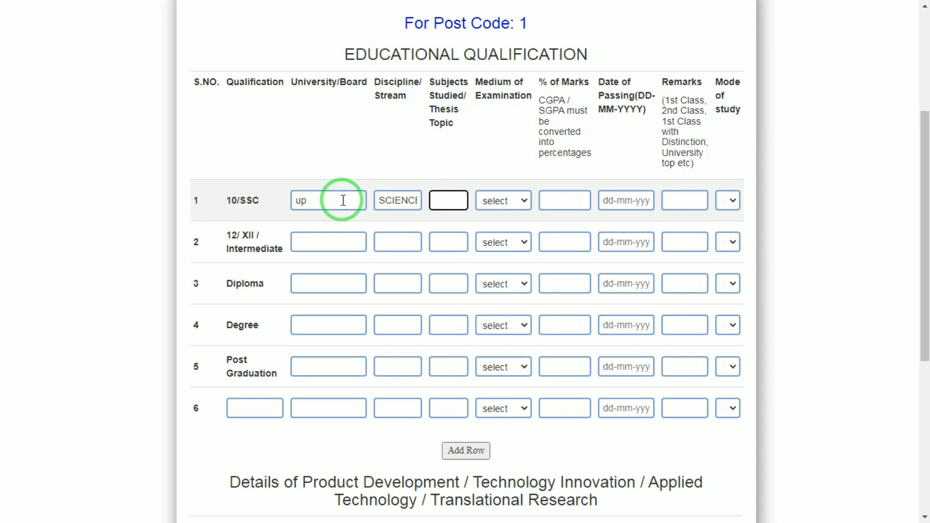
# Step: Enter HINDI ENGLISH as the 10/SSC subjects studied and set the medium of examination to English
pyautogui.write('HIMNDI')
pyautogui.press('BackSpace')
pyautogui.press('BackSpace')
pyautogui.press('BackSpace')
pyautogui.write('NDI ENGLISH')
pyautogui.press('Tab')
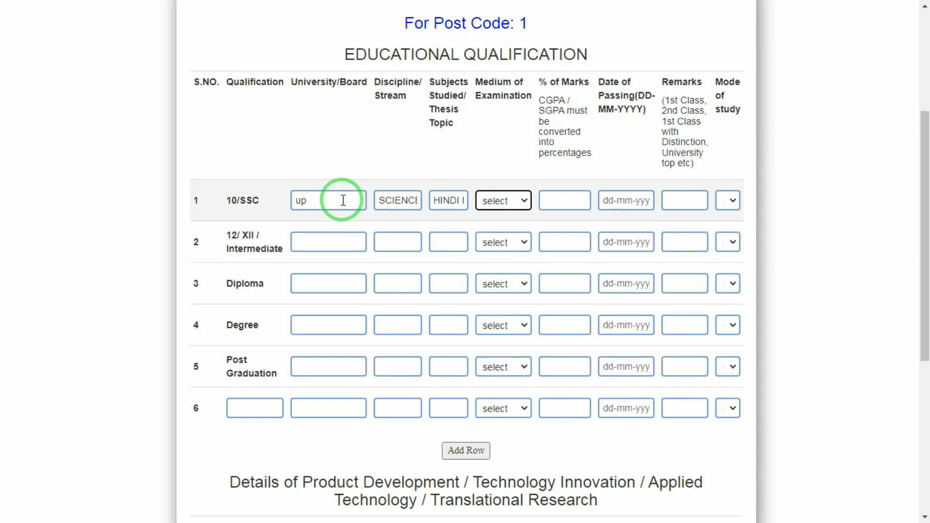
pyautogui.click(494, 200)
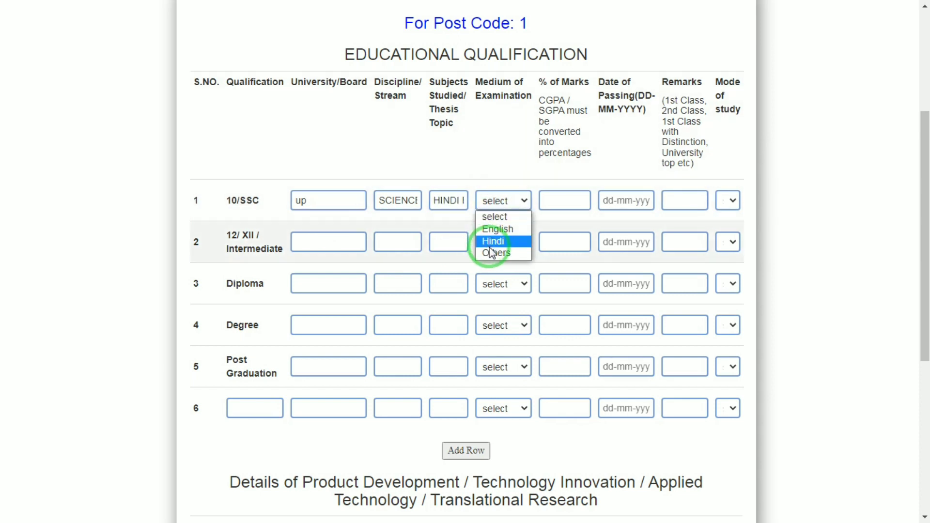
pyautogui.click(492, 229)
# Step: Enter 99 as the 10/SSC percentage of marks and 20-06-2016 as the date of passing
pyautogui.click(578, 199)
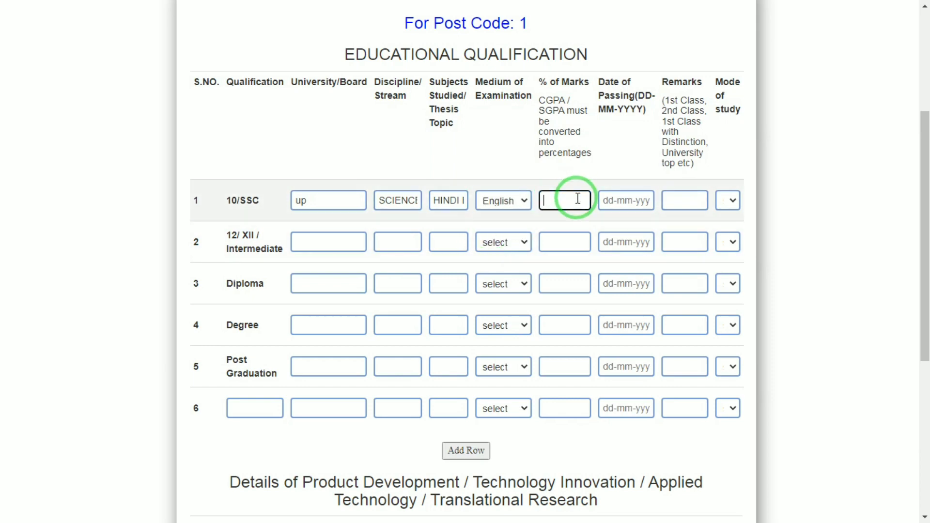
pyautogui.write('99')
pyautogui.press('Tab')
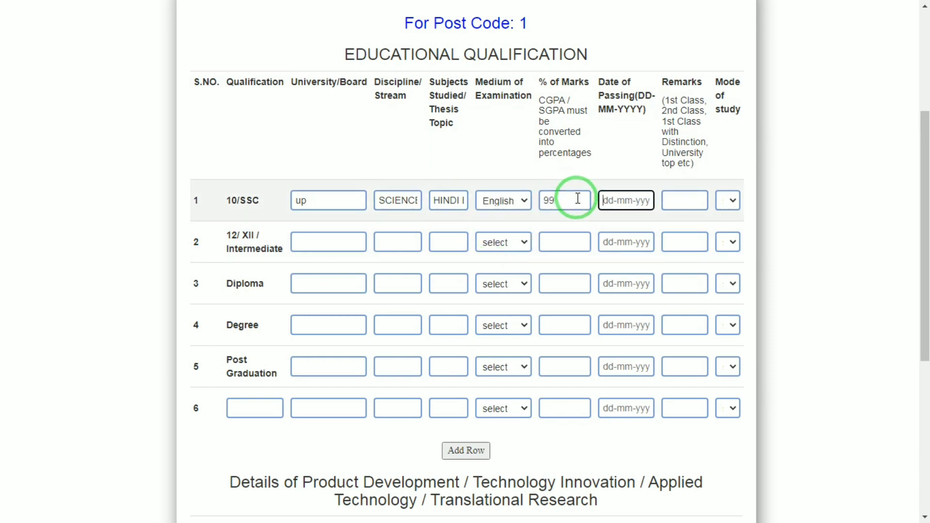
pyautogui.press('Return')
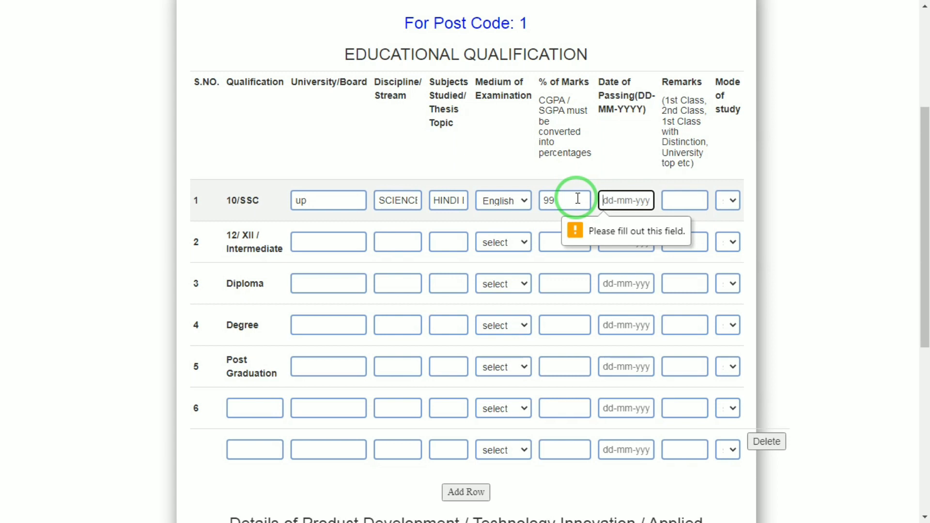
pyautogui.write('20-06-201')
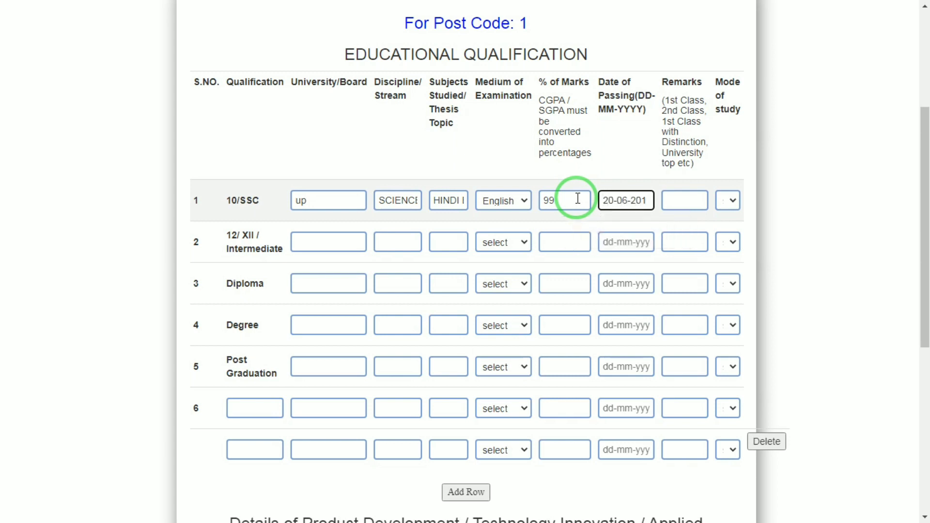
pyautogui.write('6')
pyautogui.press('Tab')
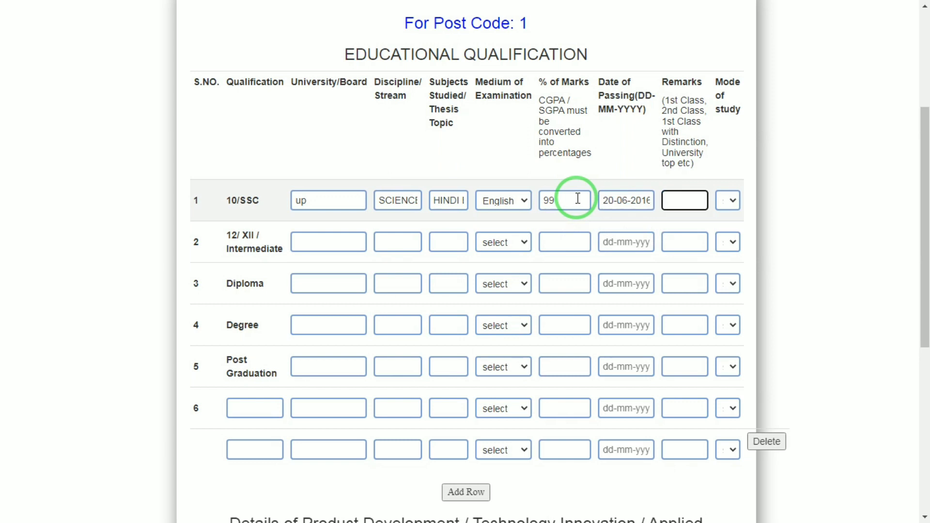
# Step: Enter 1 in the 10/SSC remarks and set the mode of study to Regular
pyautogui.write('1')
pyautogui.press('Tab')
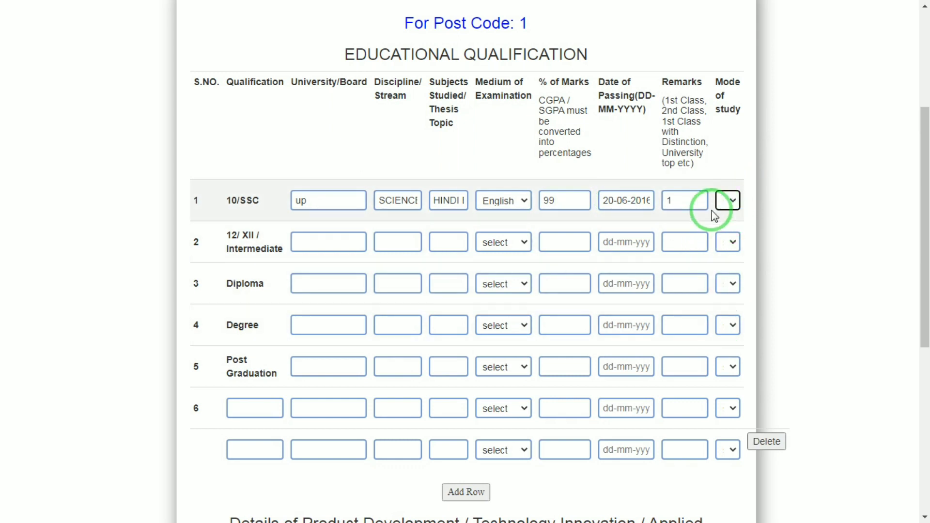
pyautogui.click(727, 199)
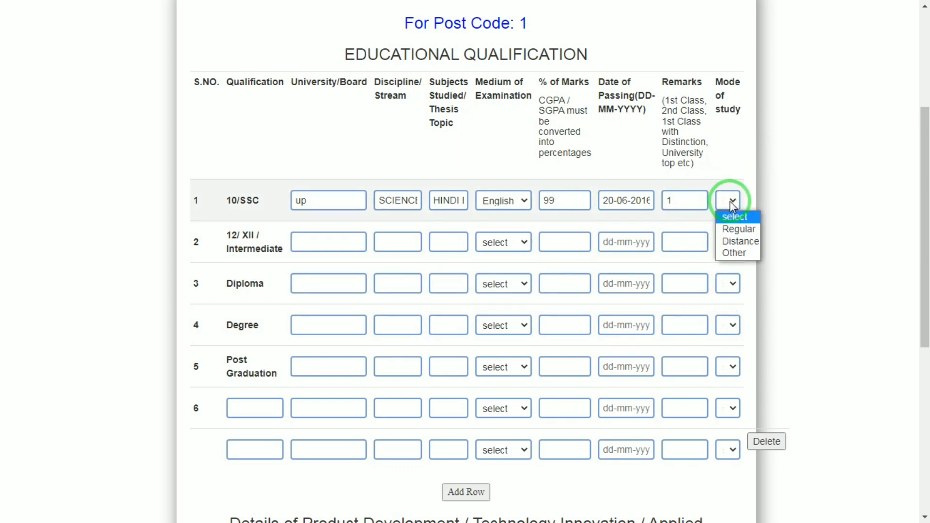
pyautogui.click(739, 230)
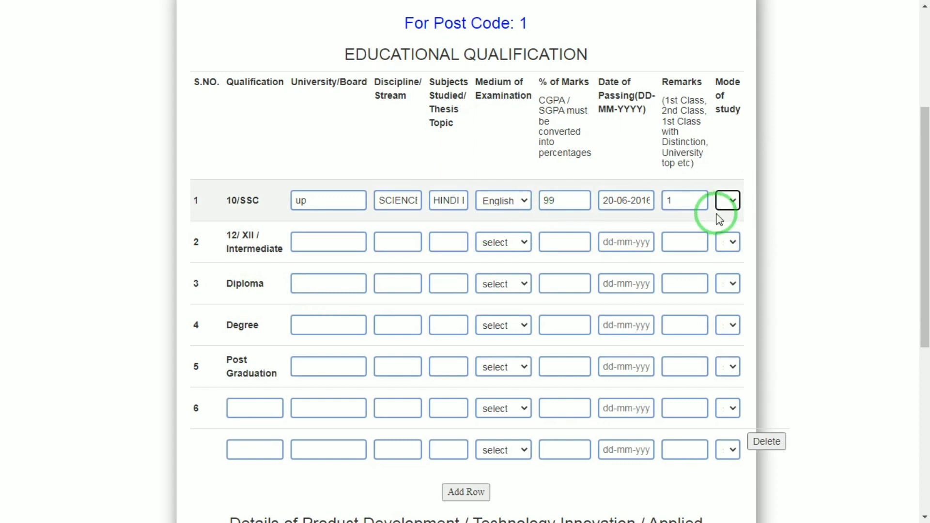
pyautogui.click(729, 200)
pyautogui.click(711, 156)
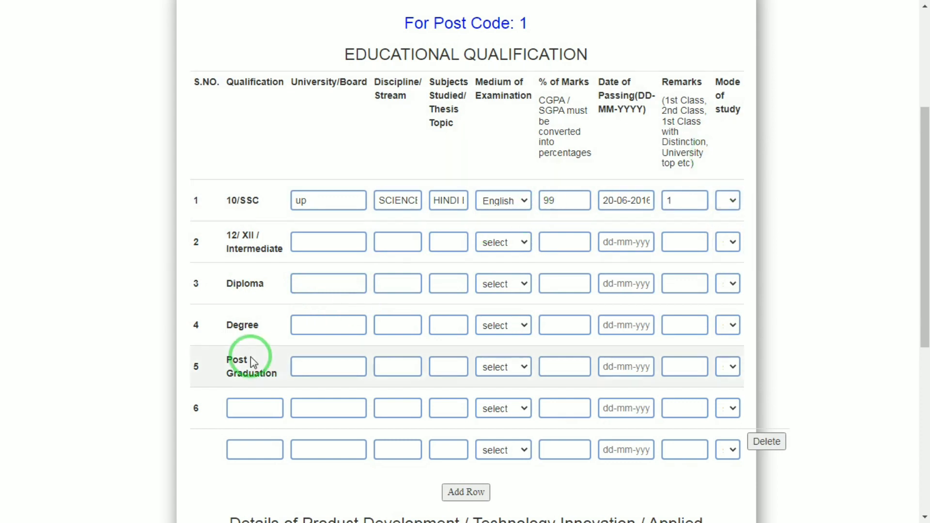
# Step: Enter UP as the 12/XII/Intermediate board and PCM HINDI as the discipline
pyautogui.click(340, 247)
pyautogui.write('U')
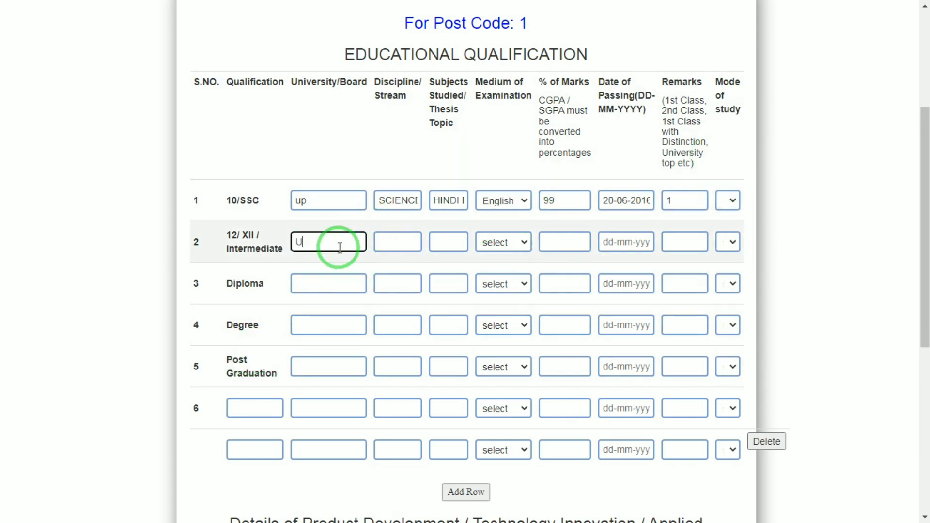
pyautogui.write('P')
pyautogui.press('Tab')
pyautogui.write('S')
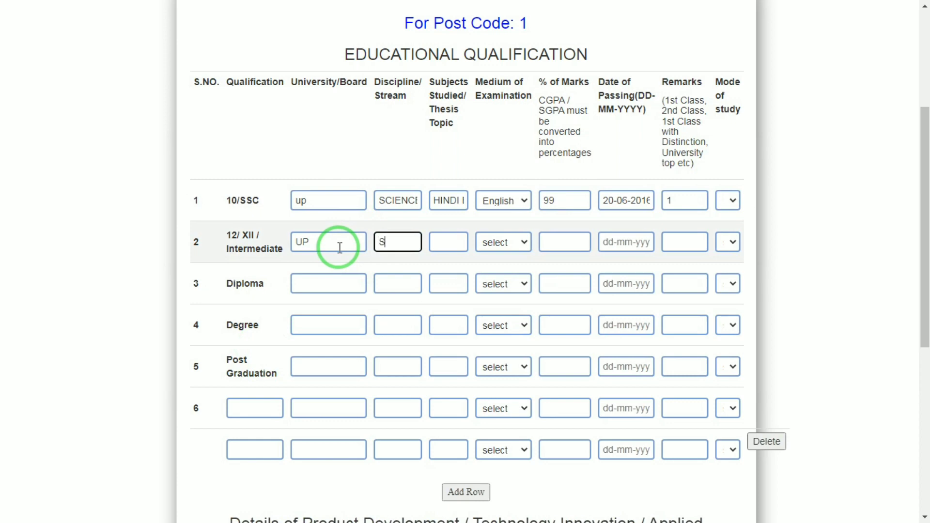
pyautogui.write('PCM HINDI')
pyautogui.press('Tab')
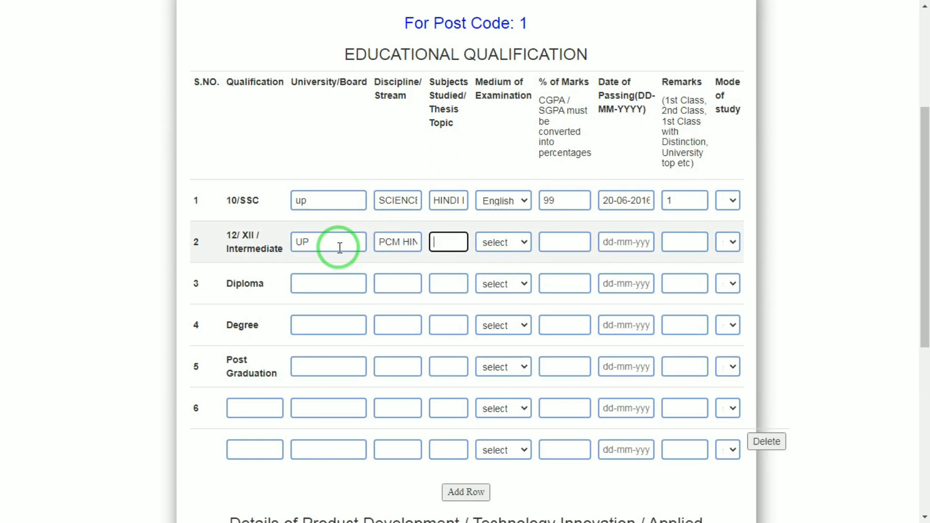
# Step: Enter HINDI ENGLISH as the 12/XII/Intermediate subjects studied and set the medium of examination to Hindi
pyautogui.write('HINDI ENGLISH')
pyautogui.press('Tab')
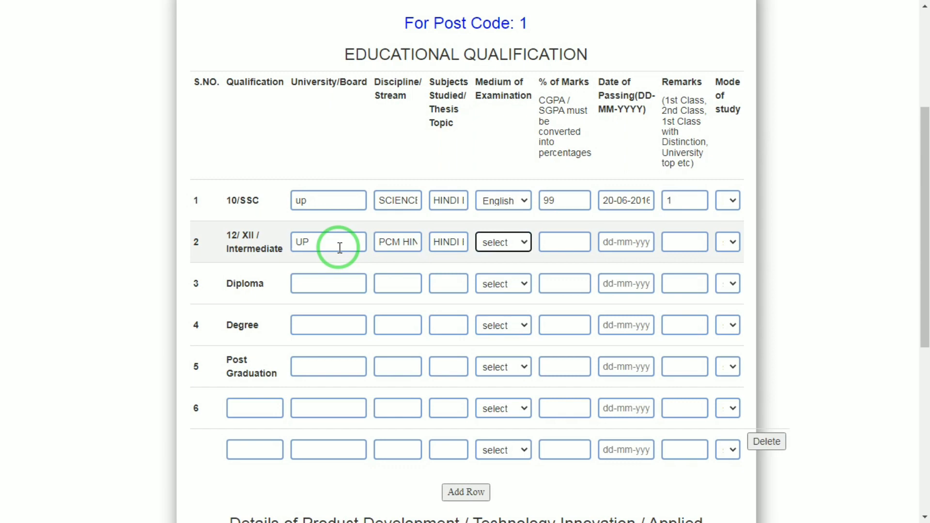
pyautogui.press('h')
pyautogui.press('Tab')
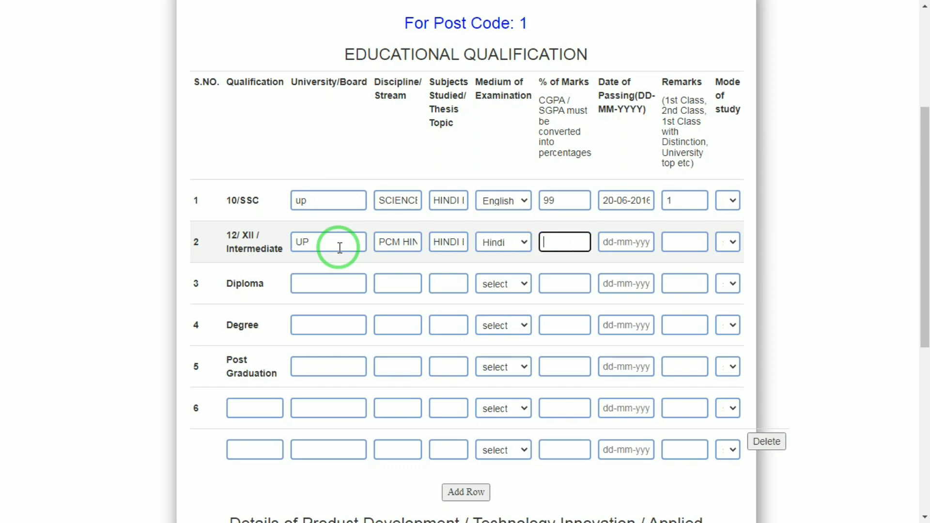
# Step: Complete the 12/XII/Intermediate row with 89 percent marks, passing date 20-06-2018 and remarks 1
pyautogui.write('89')
pyautogui.press('Tab')
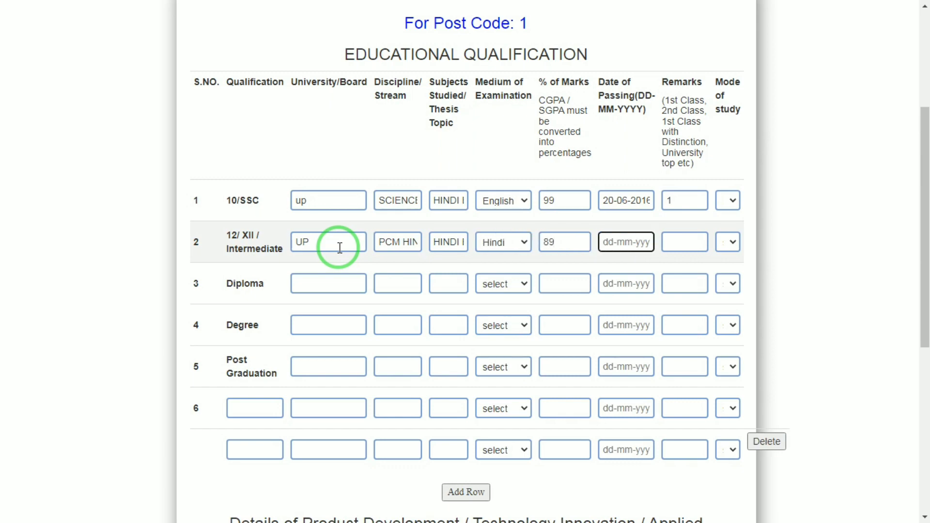
pyautogui.write('20-06-2018')
pyautogui.press('Tab')
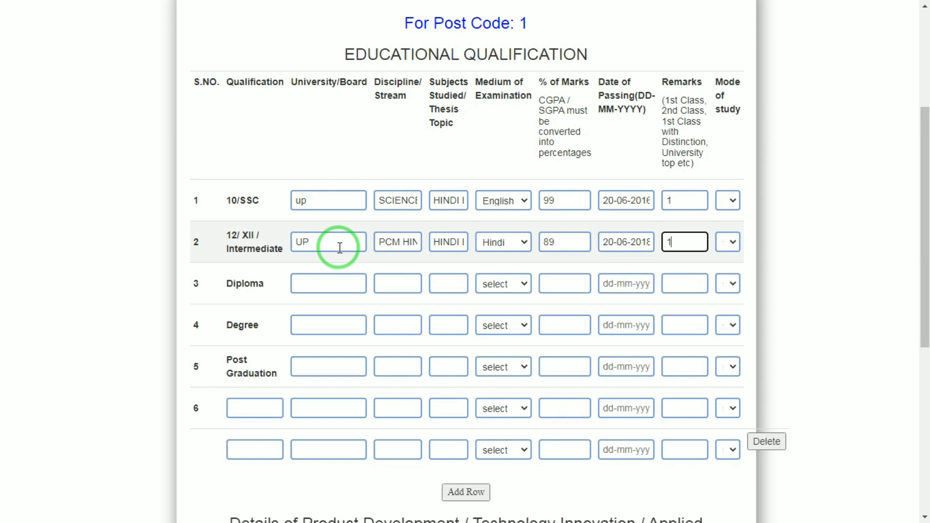
pyautogui.press('Tab')
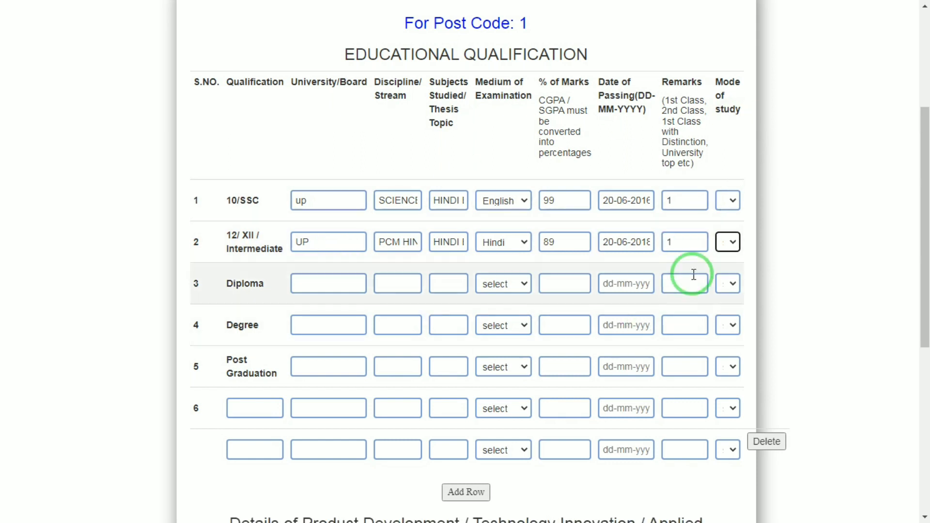
# Step: Set the mode of study for the 12/XII/Intermediate row and submit the educational and employment details for post code 1
pyautogui.click(732, 241)
pyautogui.click(737, 272)
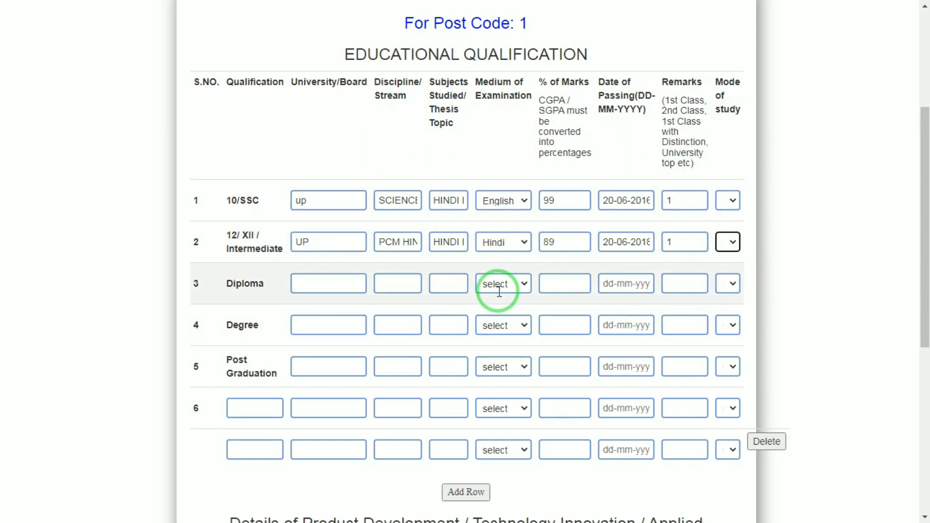
pyautogui.click(312, 283)
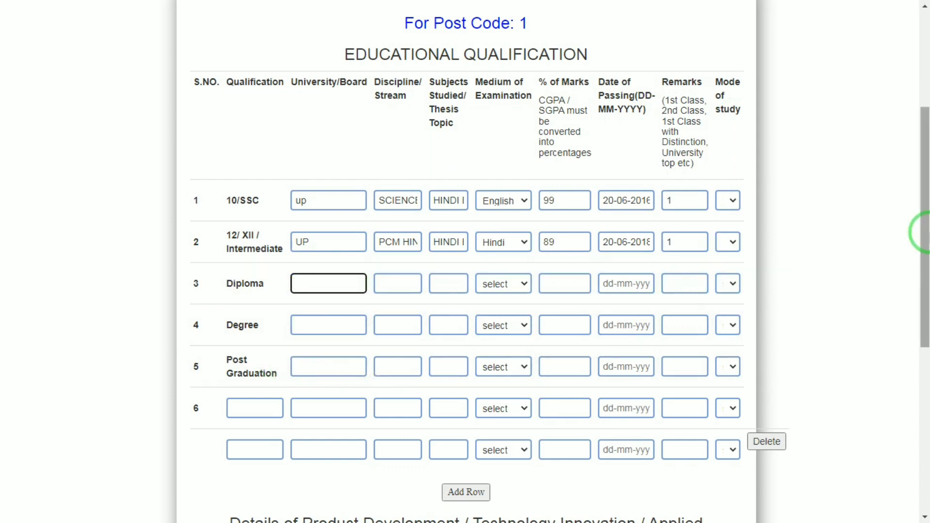
pyautogui.moveTo(924, 228); pyautogui.dragTo(925, 362)
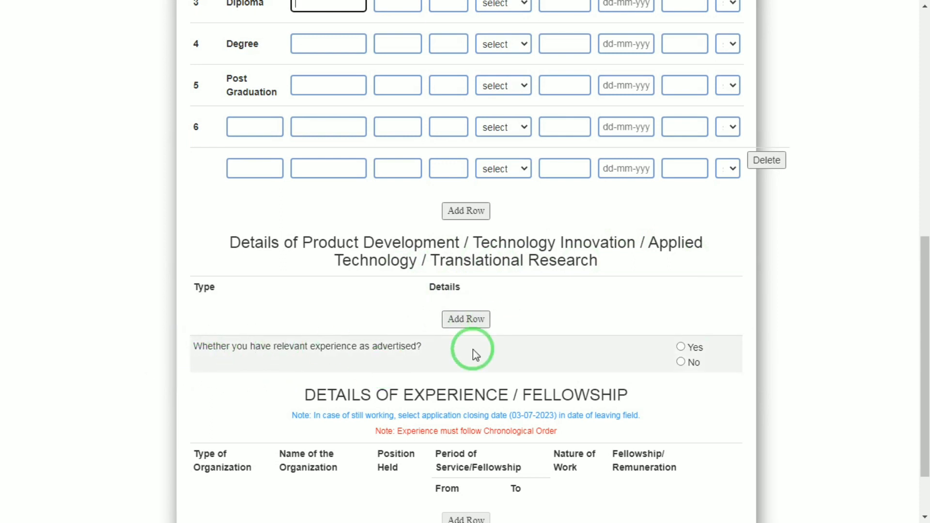
pyautogui.moveTo(922, 282); pyautogui.dragTo(922, 371)
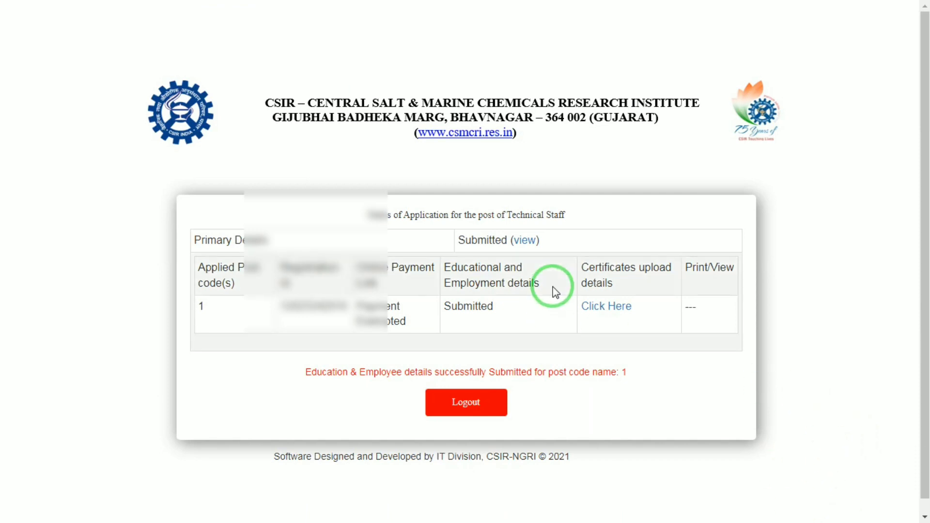
# Step: Open the certificates upload form for post code 1 and enter the person's name, address and MOB as other relevant information
pyautogui.click(595, 309)
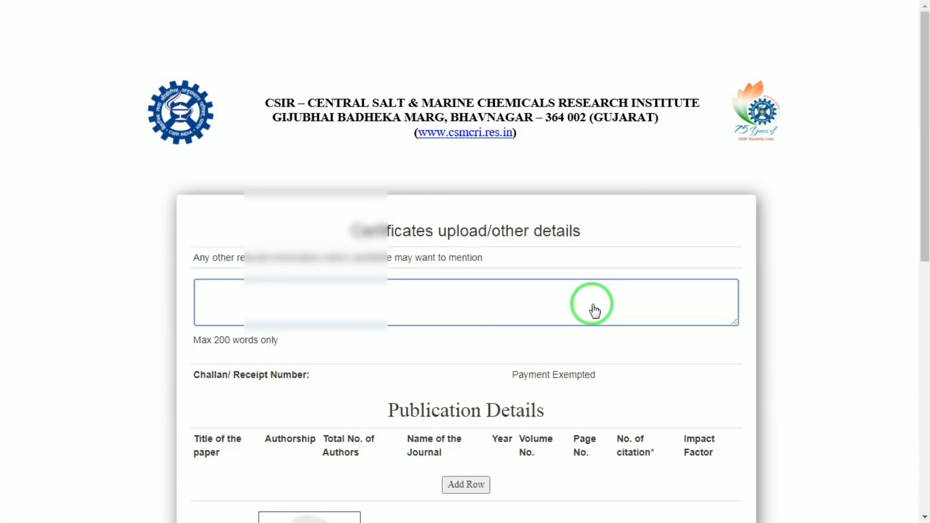
pyautogui.click(422, 310)
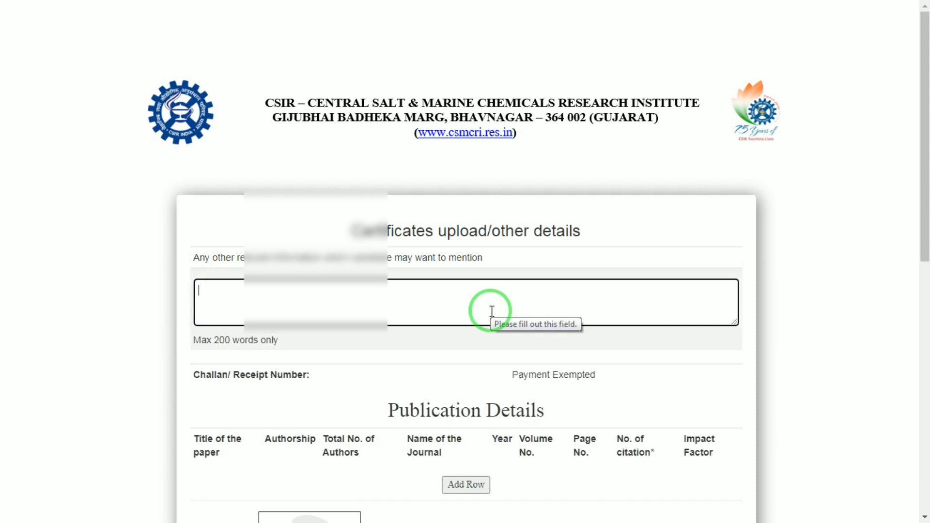
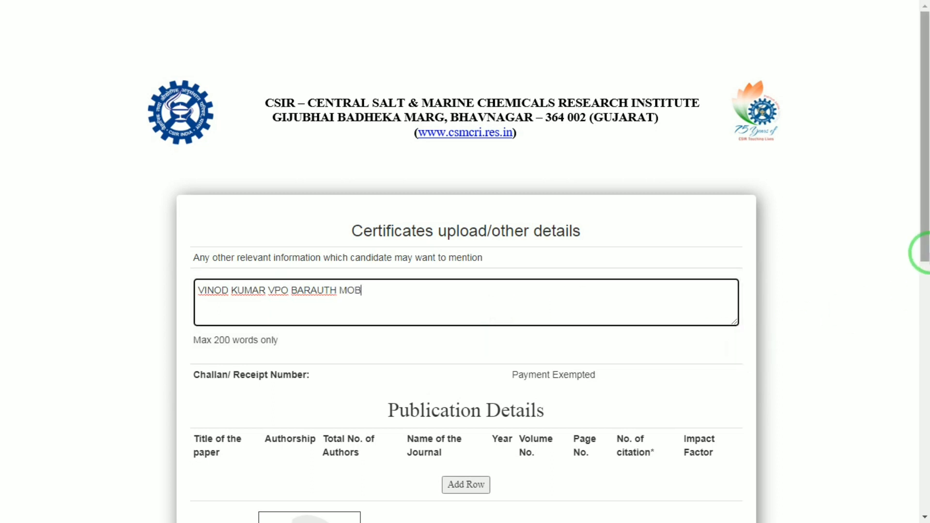
# Step: Attach 1.jpg as the passport photo, taken from the applicant's subfolder in the document folder on drive D
pyautogui.moveTo(924, 208); pyautogui.dragTo(927, 394)
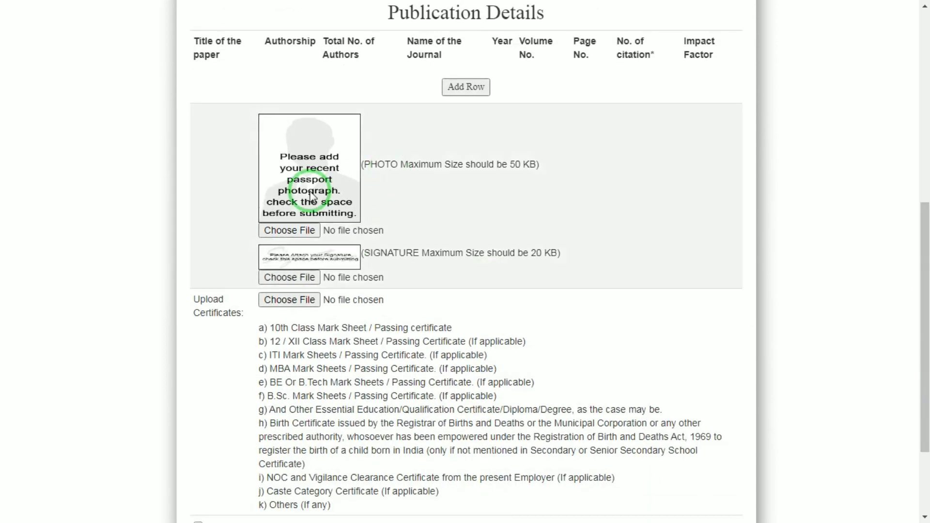
pyautogui.click(290, 230)
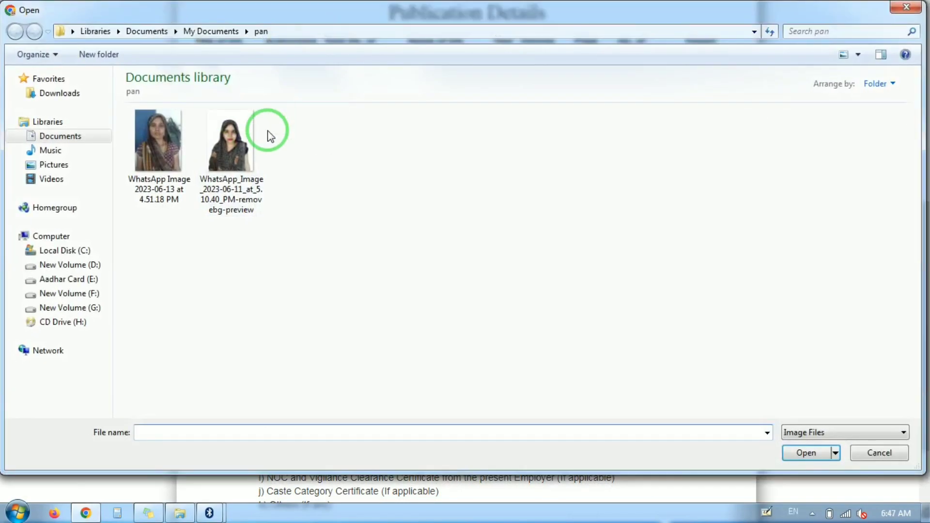
pyautogui.click(56, 265)
pyautogui.click(68, 177)
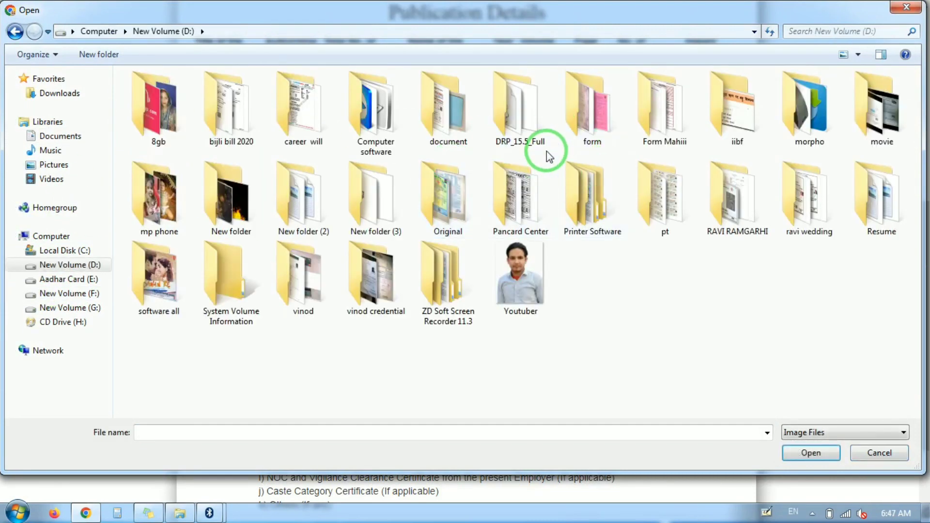
pyautogui.doubleClick(443, 139)
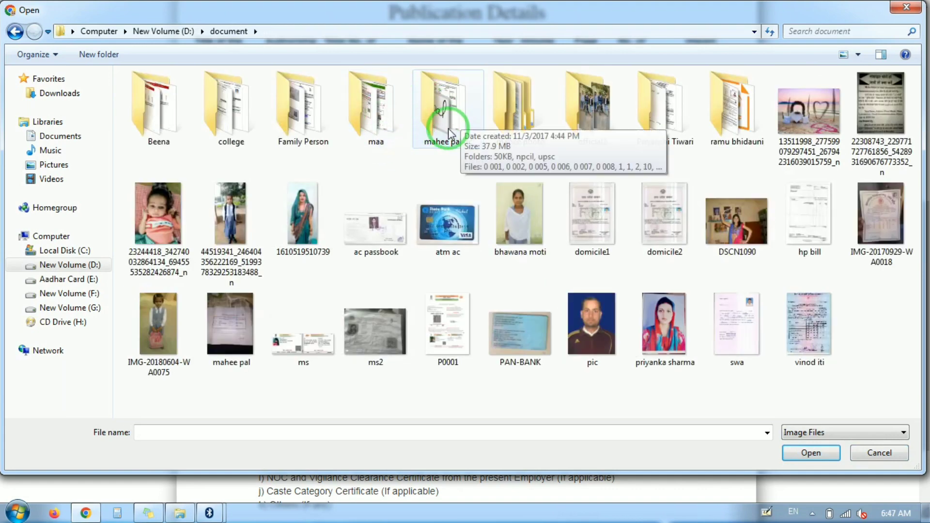
pyautogui.doubleClick(445, 136)
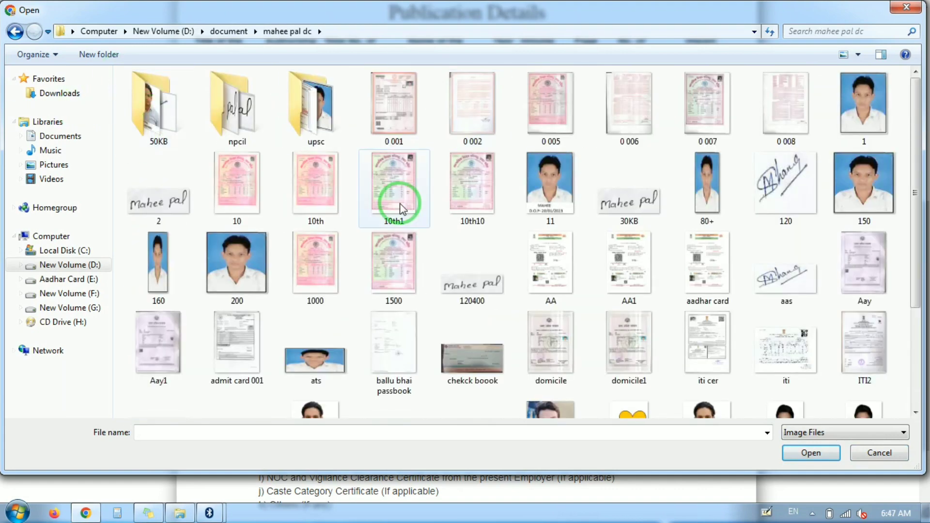
pyautogui.doubleClick(890, 109)
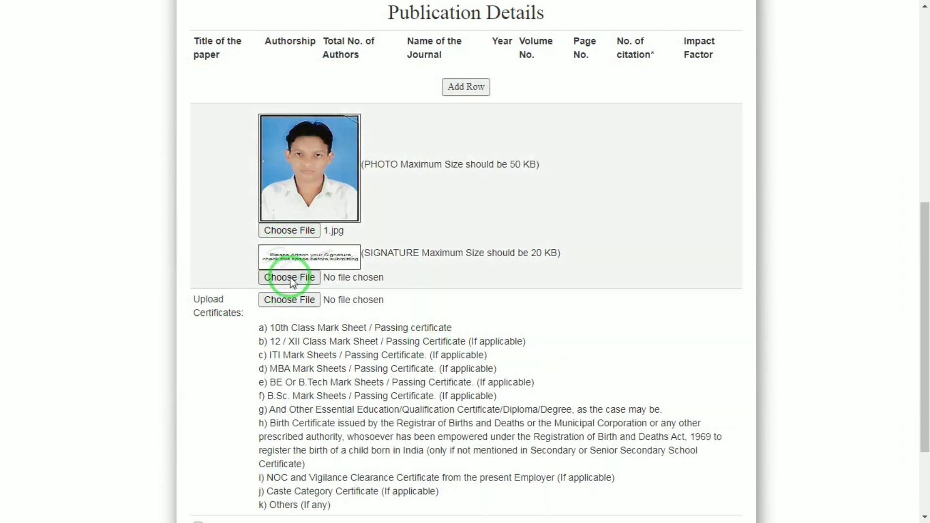
# Step: Attach 2.jpg as the signature and 1500.pdf as the certificates file
pyautogui.click(289, 277)
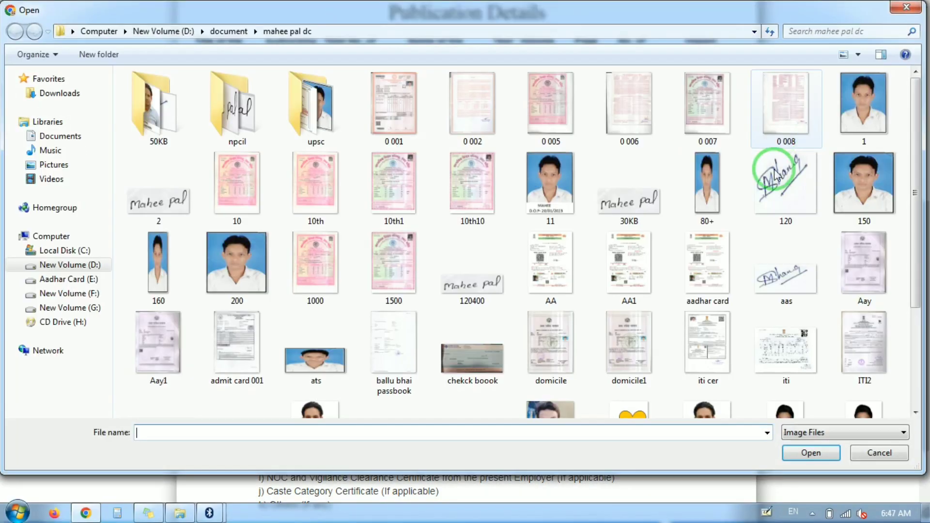
pyautogui.doubleClick(164, 206)
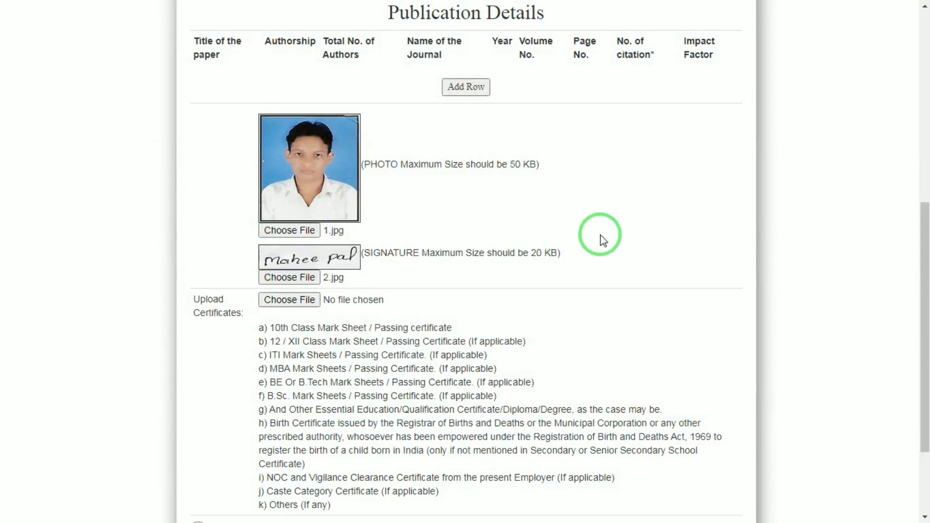
pyautogui.moveTo(919, 238); pyautogui.dragTo(920, 307)
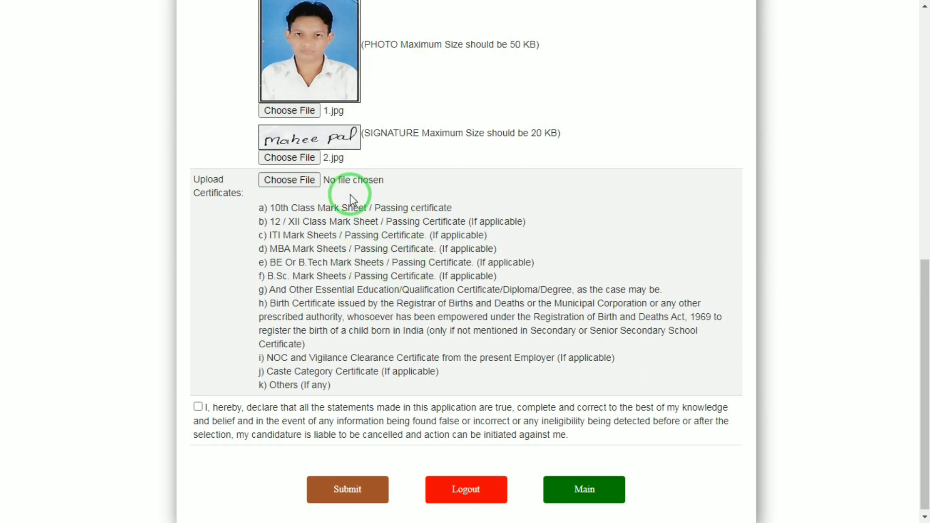
pyautogui.click(307, 182)
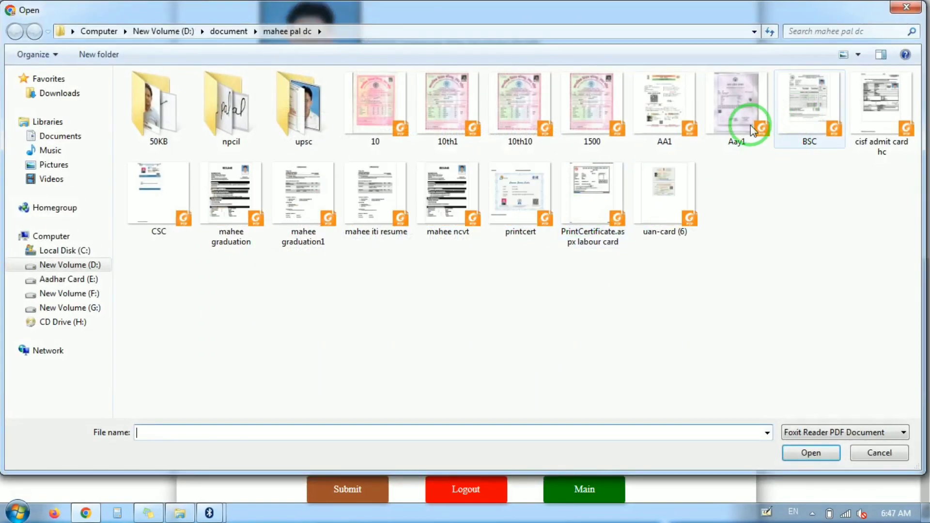
pyautogui.doubleClick(590, 128)
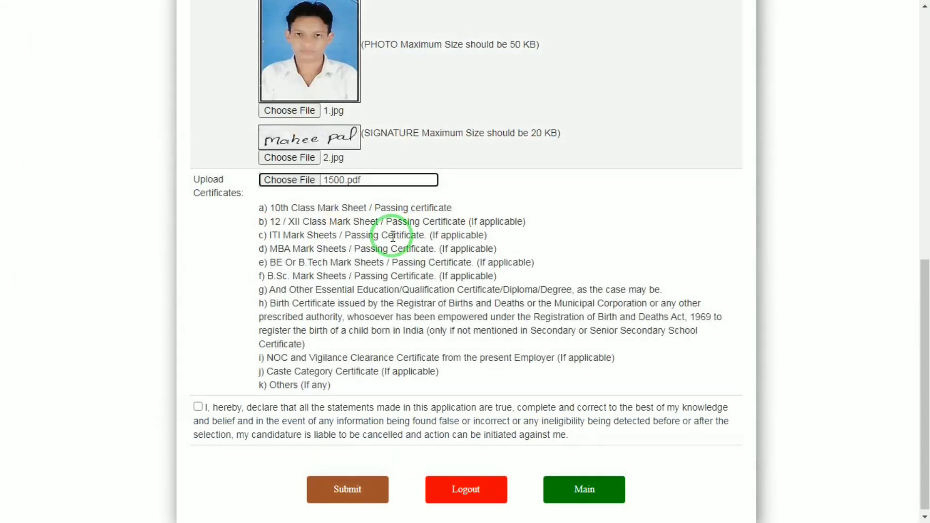
# Step: Accept the declaration and submit the certificates upload and other details
pyautogui.click(198, 406)
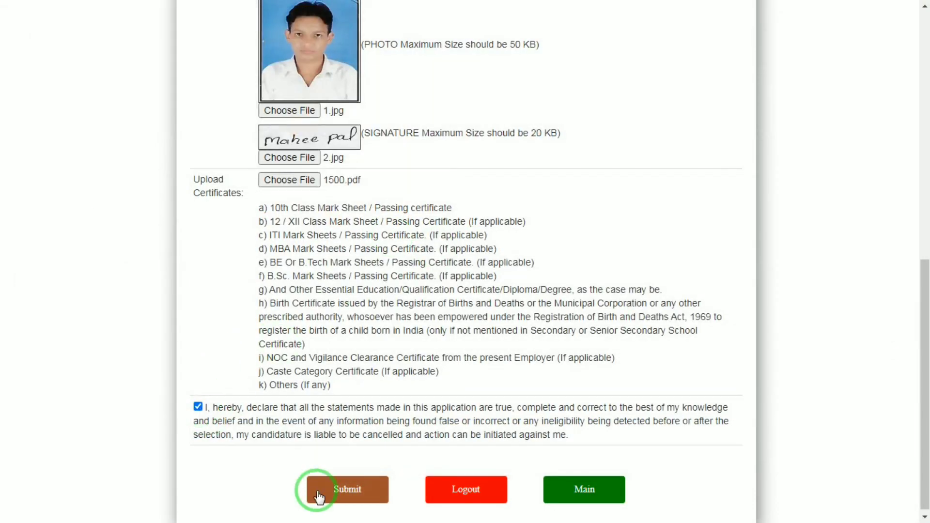
pyautogui.click(342, 497)
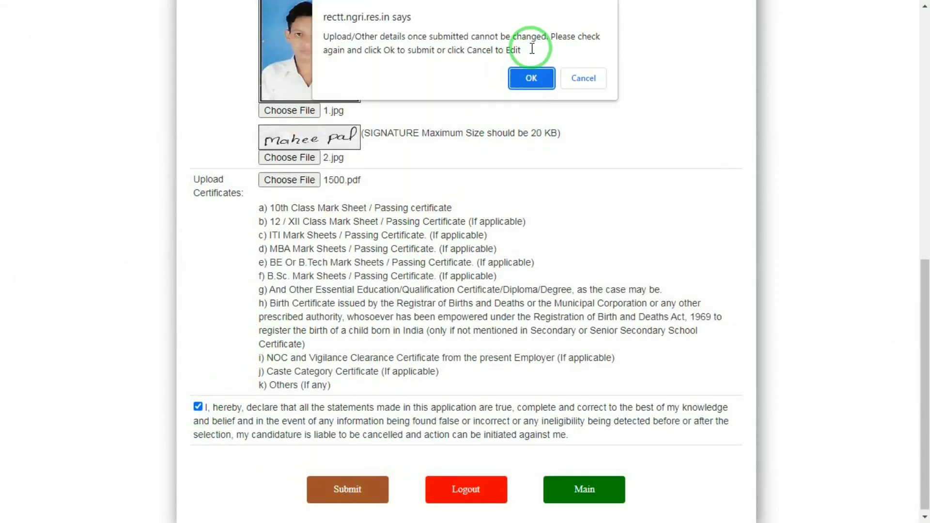
pyautogui.click(532, 79)
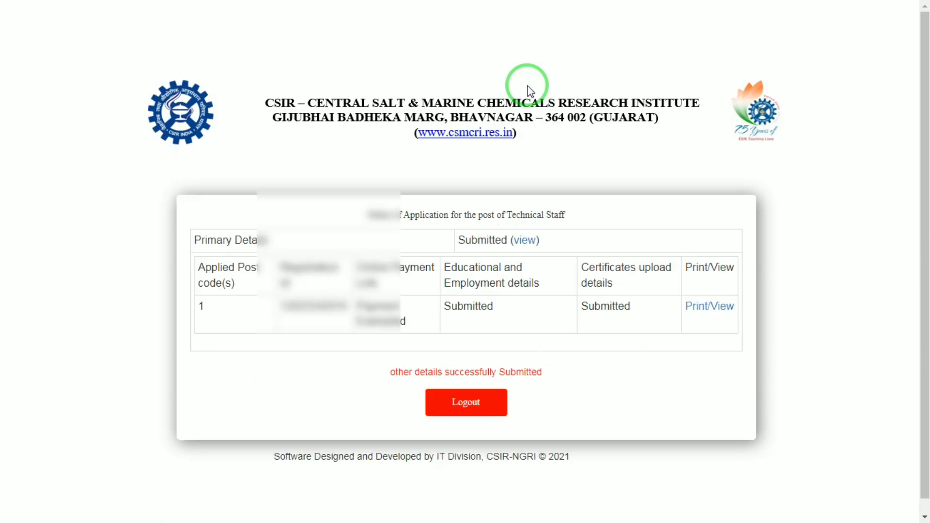
# Step: Open the print view of the submitted application for post code 1 and start printing it
pyautogui.click(710, 314)
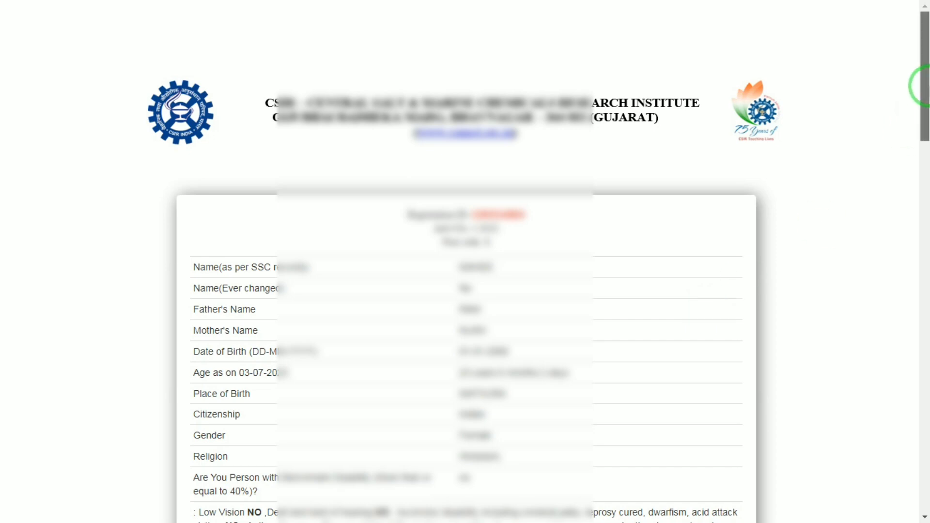
pyautogui.moveTo(920, 87); pyautogui.dragTo(915, 480)
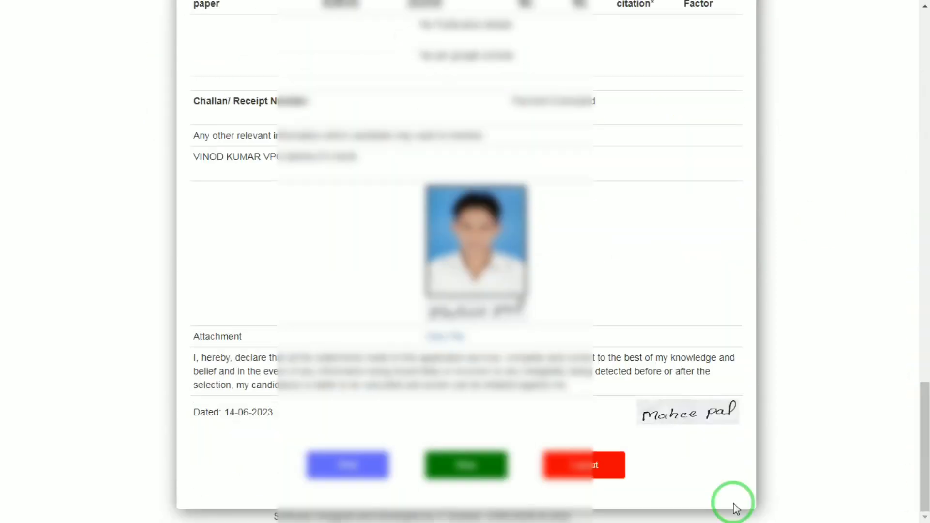
pyautogui.click(374, 464)
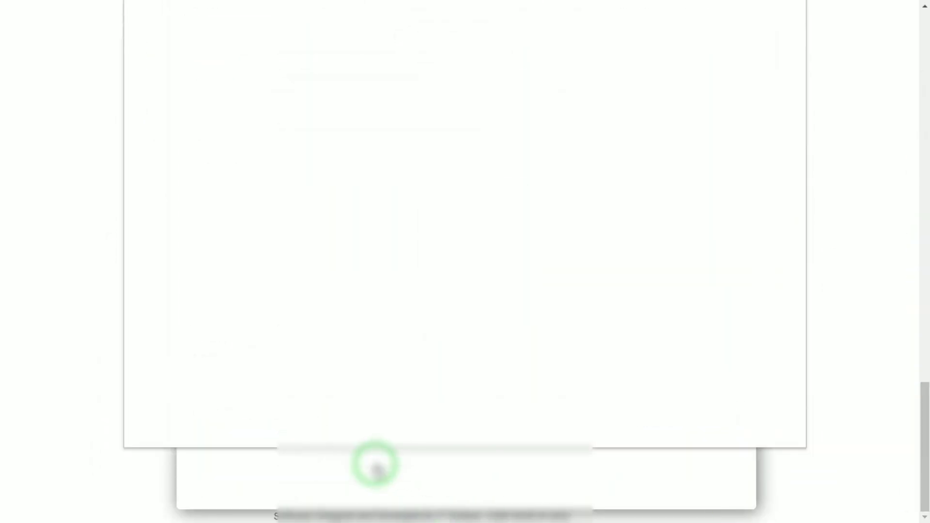